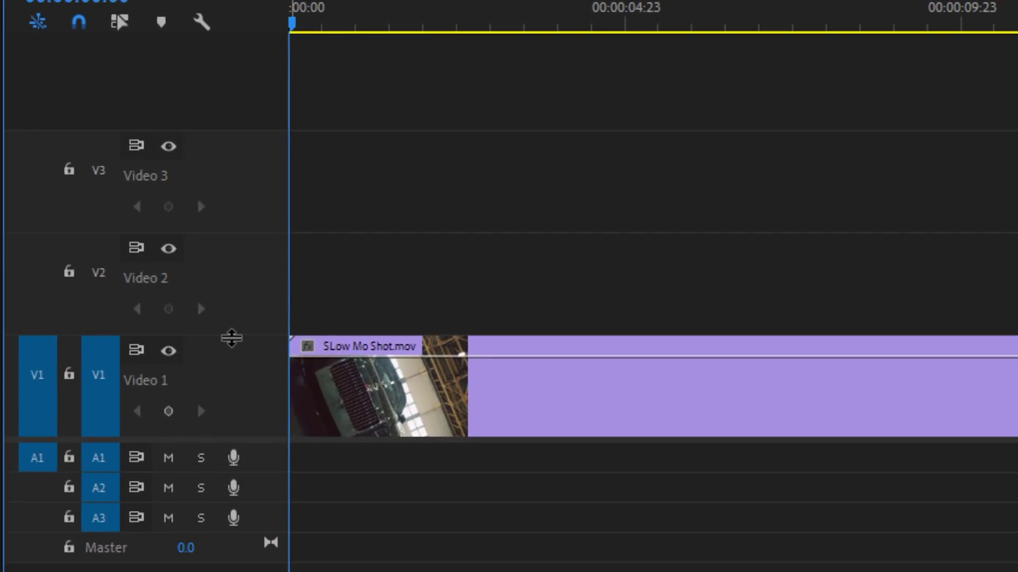
# Step: Make the Video 1 track tall so the car clip's thumbnail frames show, adjusting video track heights with Ctrl+=/Ctrl+-
pyautogui.moveTo(229, 339); pyautogui.dragTo(222, 155)
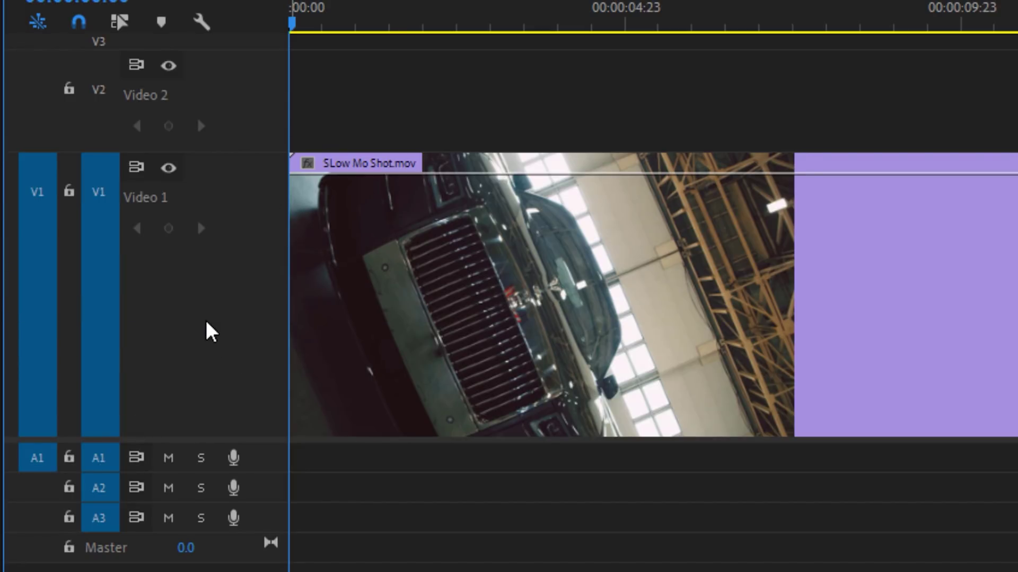
pyautogui.hotkey('ctrl', '-')
pyautogui.hotkey('ctrl', '-')
pyautogui.hotkey('ctrl', '-')
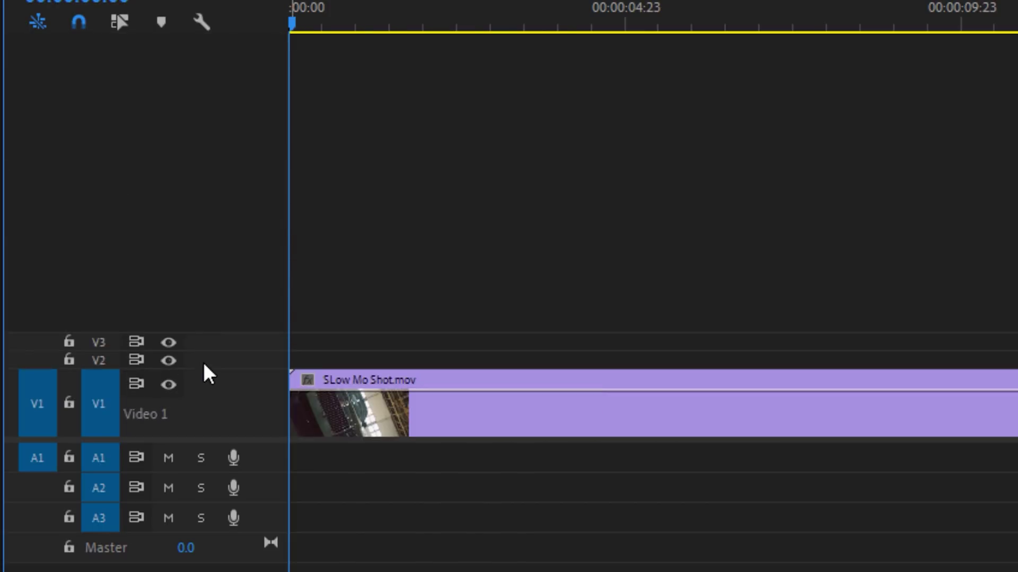
pyautogui.hotkey('ctrl', '-')
pyautogui.hotkey('ctrl', '=')
pyautogui.hotkey('ctrl', '=')
pyautogui.hotkey('ctrl', '=')
pyautogui.hotkey('ctrl', '-')
pyautogui.hotkey('ctrl', '-')
pyautogui.hotkey('ctrl', '-')
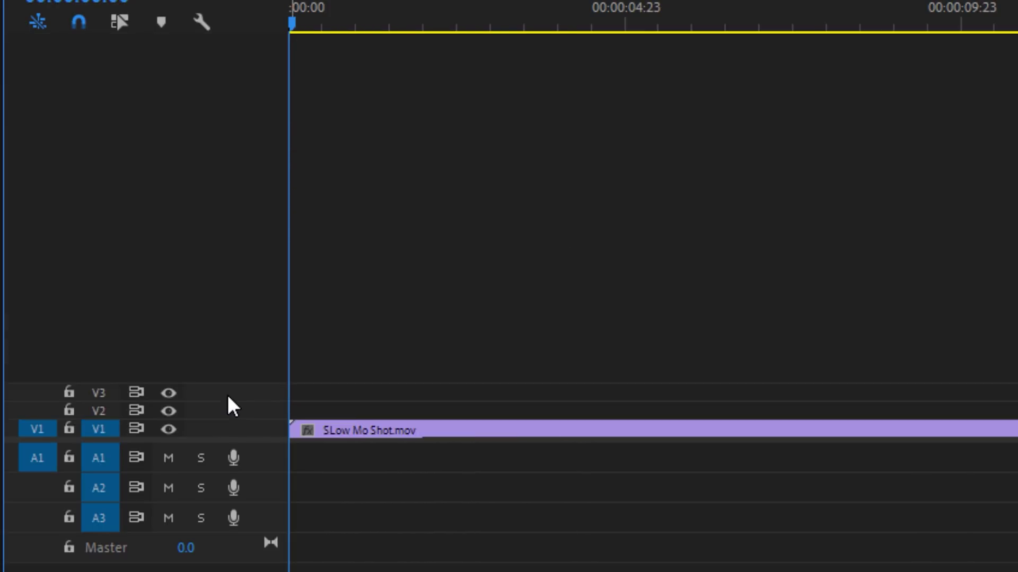
pyautogui.hotkey('ctrl', '=')
pyautogui.hotkey('ctrl', '=')
pyautogui.hotkey('ctrl', '=')
pyautogui.hotkey('ctrl', '-')
pyautogui.hotkey('ctrl', '-')
pyautogui.hotkey('ctrl', '-')
pyautogui.hotkey('ctrl', '=')
pyautogui.hotkey('ctrl', '=')
pyautogui.hotkey('ctrl', '=')
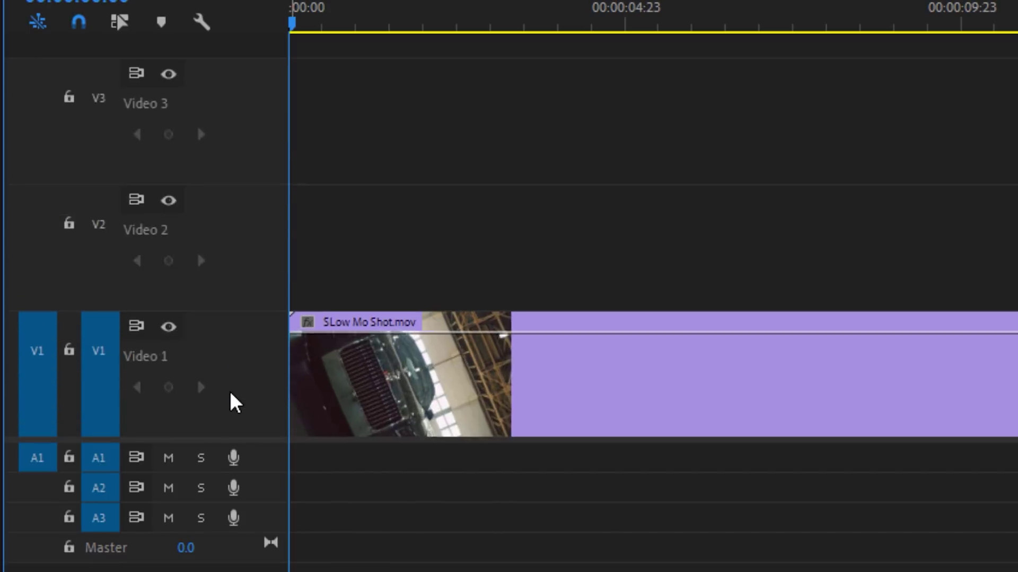
pyautogui.hotkey('ctrl', '-')
pyautogui.hotkey('ctrl', '-')
pyautogui.hotkey('ctrl', '-')
pyautogui.hotkey('ctrl', '=')
pyautogui.hotkey('ctrl', '=')
pyautogui.hotkey('ctrl', '=')
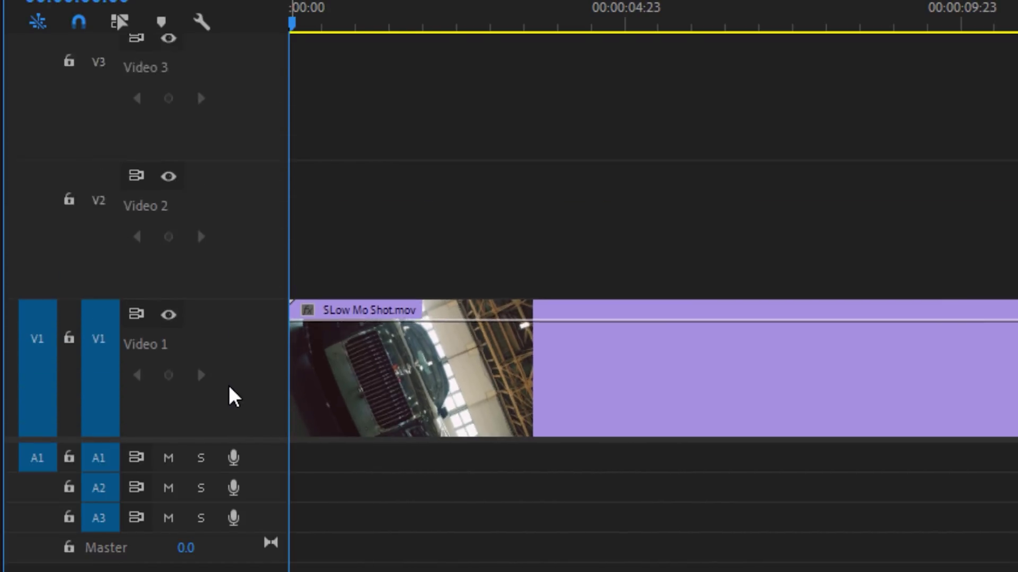
pyautogui.hotkey('ctrl', '=')
pyautogui.hotkey('ctrl', '-')
pyautogui.hotkey('ctrl', '=')
pyautogui.hotkey('ctrl', '=')
pyautogui.hotkey('ctrl', '-')
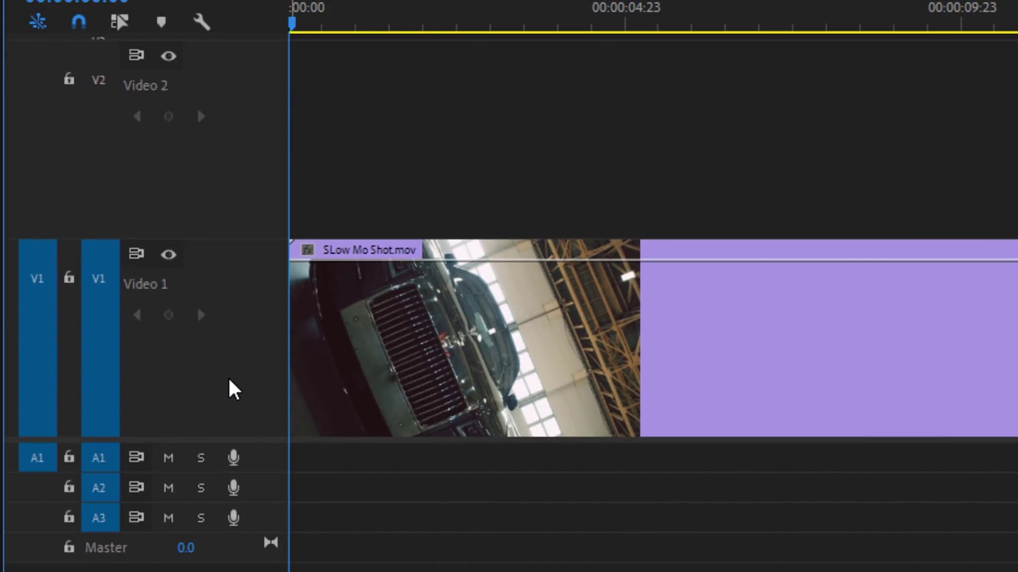
pyautogui.hotkey('ctrl', '-')
pyautogui.hotkey('ctrl', '-')
pyautogui.hotkey('ctrl', '-')
pyautogui.hotkey('ctrl', '=')
pyautogui.hotkey('ctrl', '=')
pyautogui.hotkey('ctrl', '=')
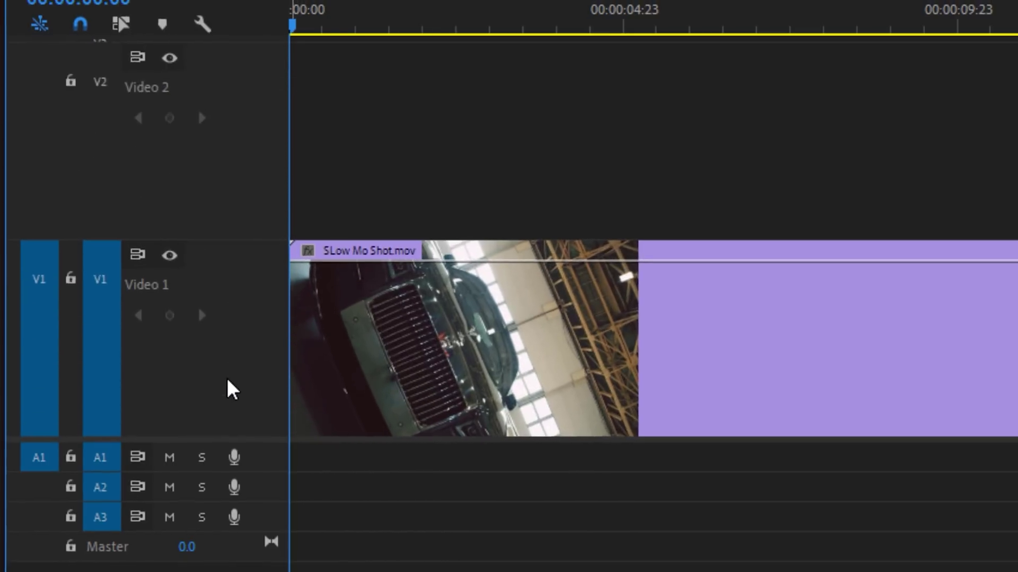
pyautogui.moveTo(296, 22); pyautogui.dragTo(499, 47)
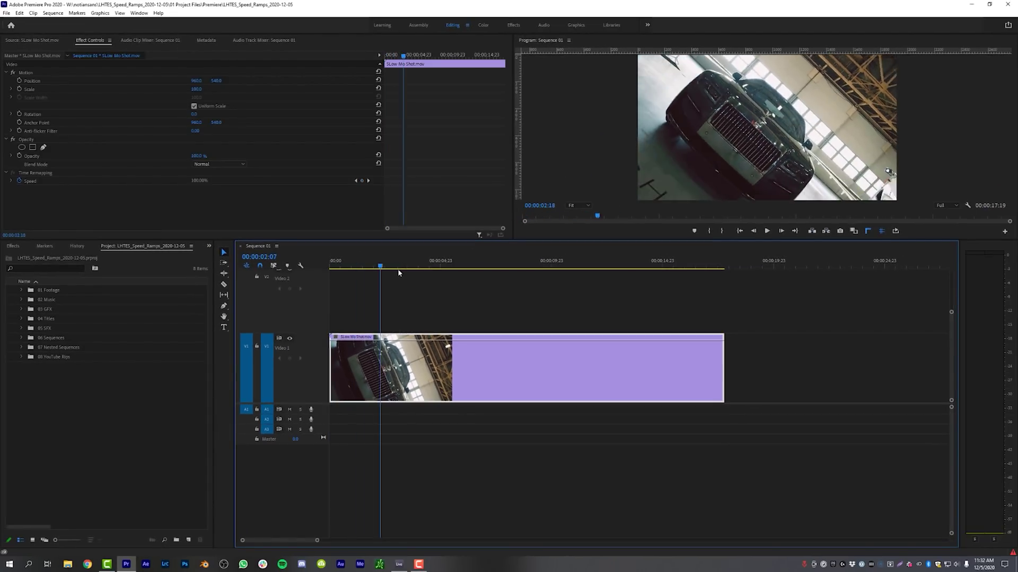
pyautogui.moveTo(399, 273); pyautogui.dragTo(391, 292)
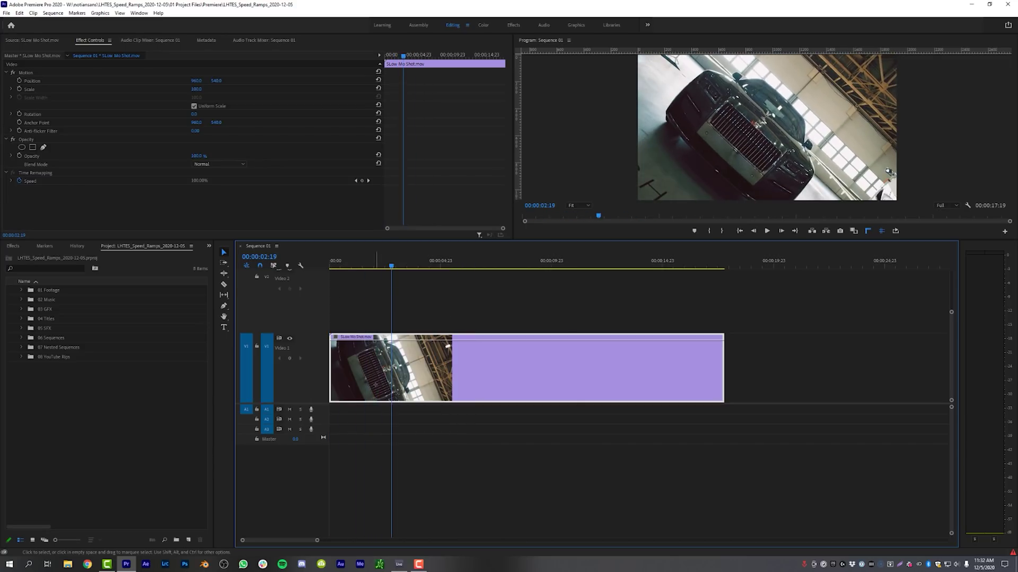
pyautogui.hotkey('ctrl', 'r')
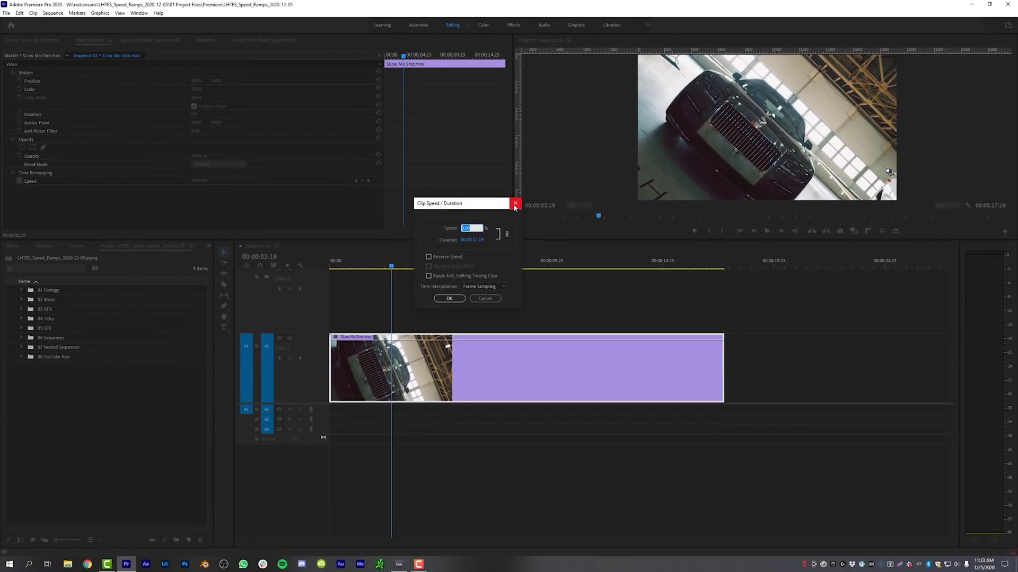
pyautogui.click(515, 204)
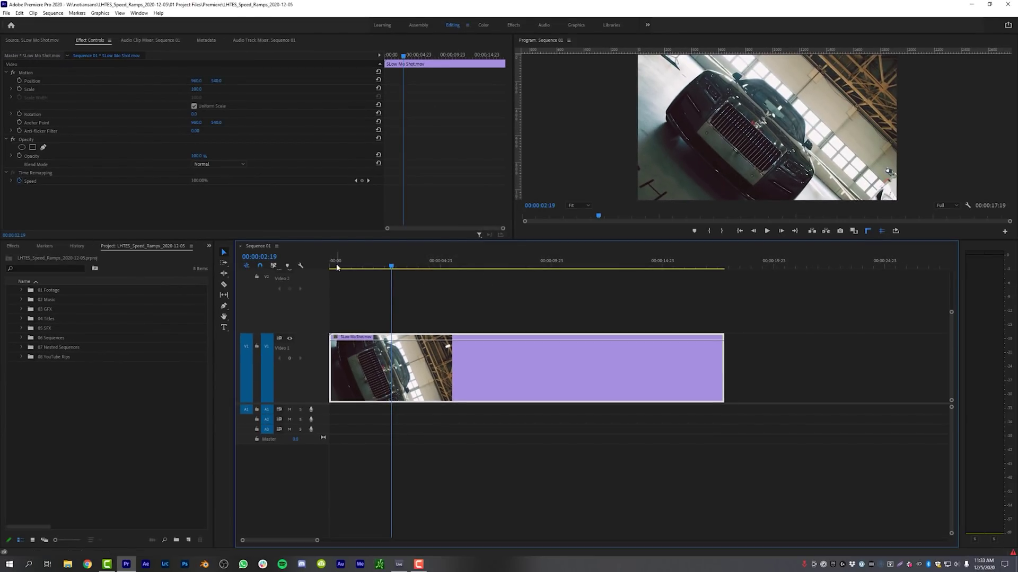
pyautogui.moveTo(334, 264); pyautogui.dragTo(382, 271)
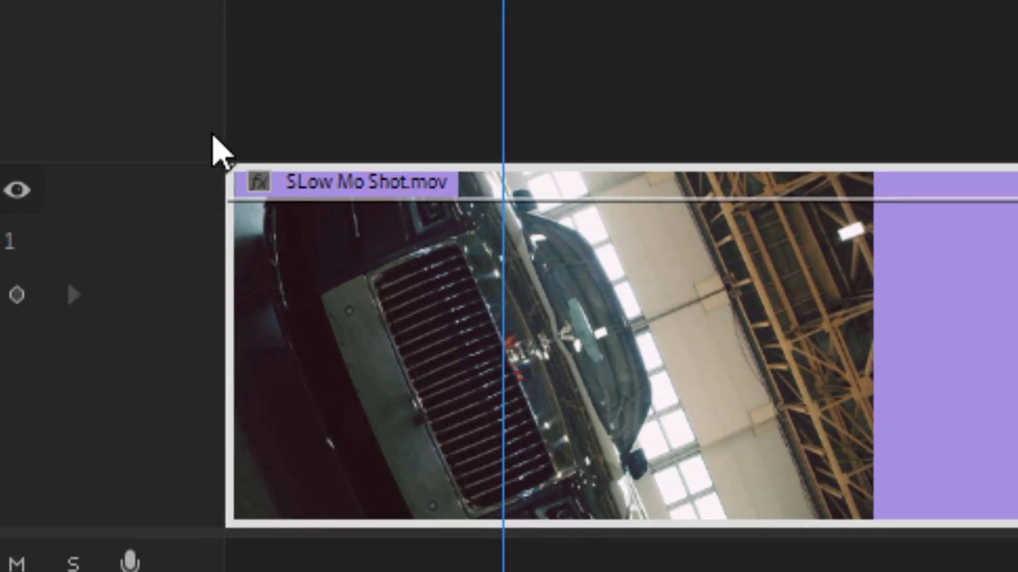
# Step: Show SLow Mo Shot.mov's Time Remapping > Speed line and add a speed keyframe at 00:00:01:17
pyautogui.click(257, 185)
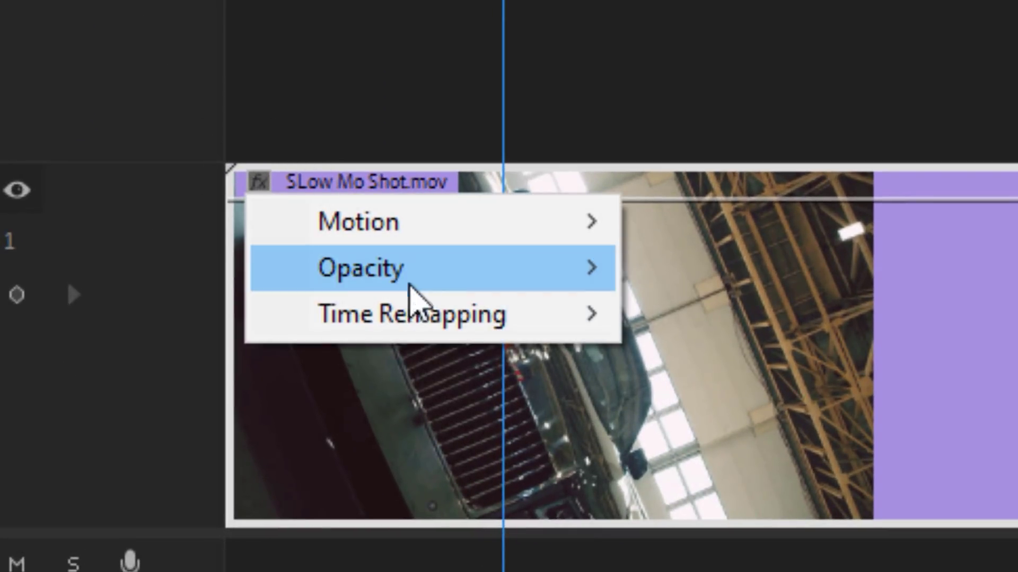
pyautogui.moveTo(397, 318)
pyautogui.click(741, 325)
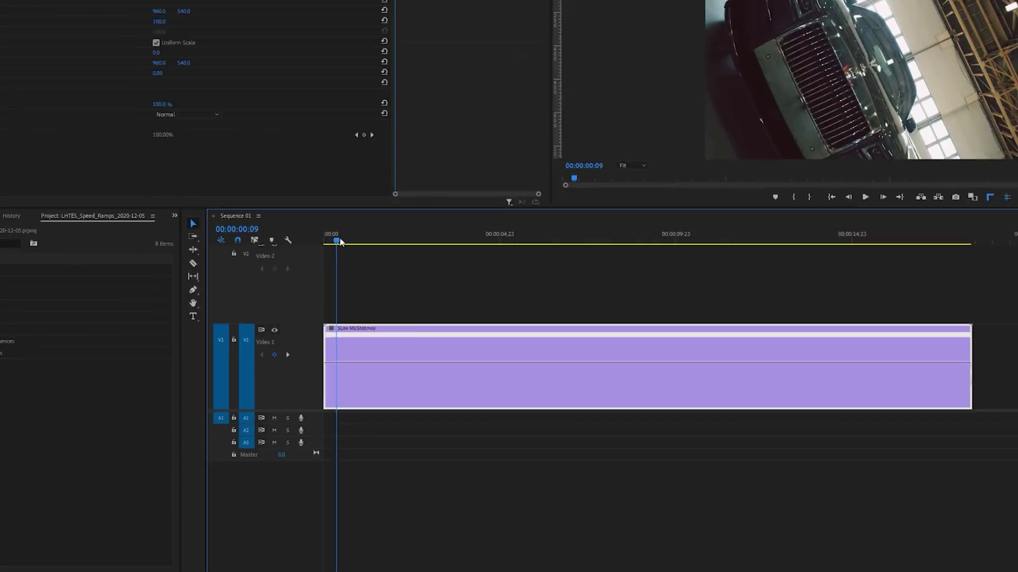
pyautogui.moveTo(334, 266); pyautogui.dragTo(379, 272)
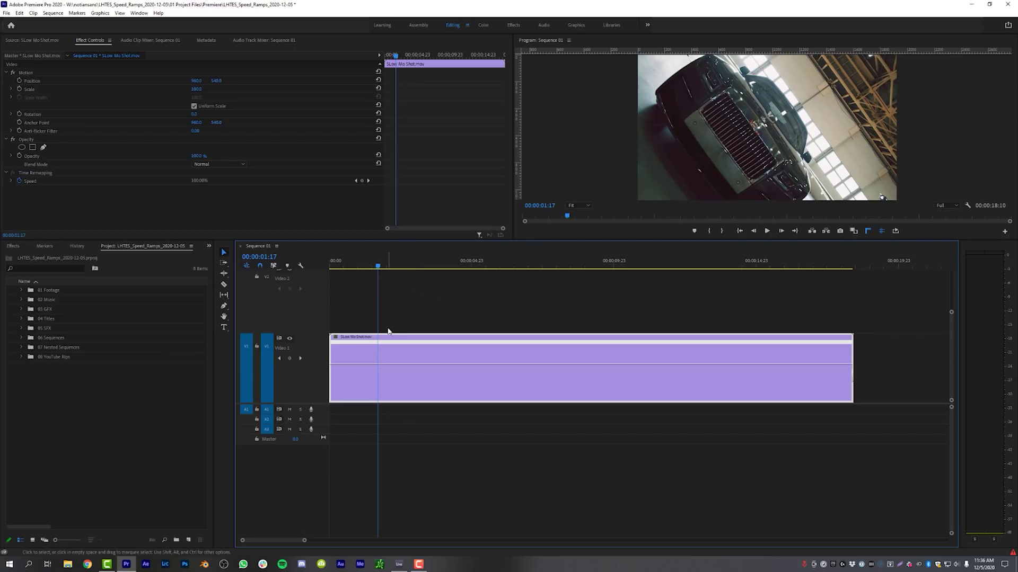
pyautogui.press('p')
pyautogui.press('v')
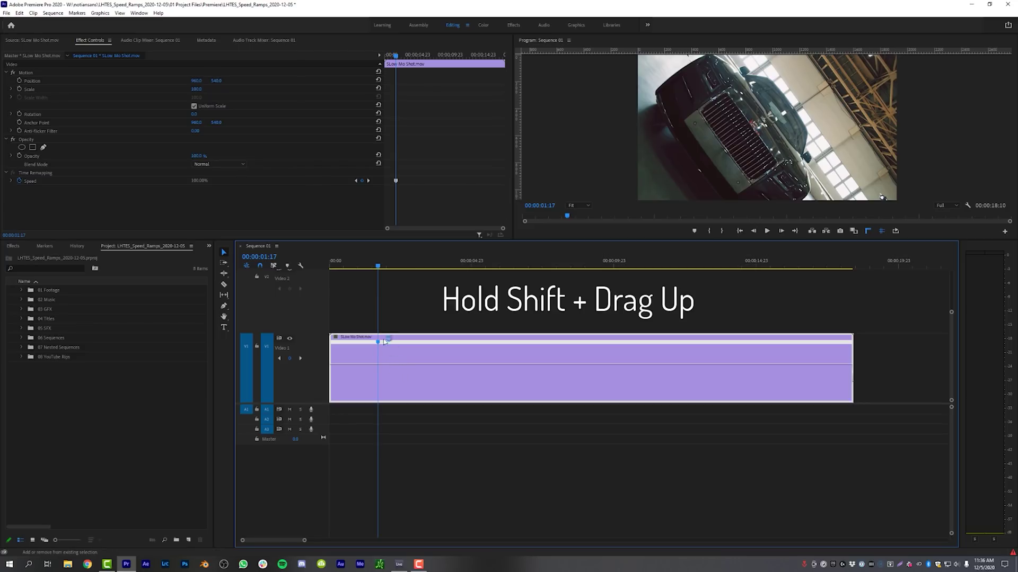
# Step: Speed up the section after the first keyframe and add a second speed keyframe just past it
pyautogui.moveTo(402, 366); pyautogui.dragTo(403, 331)
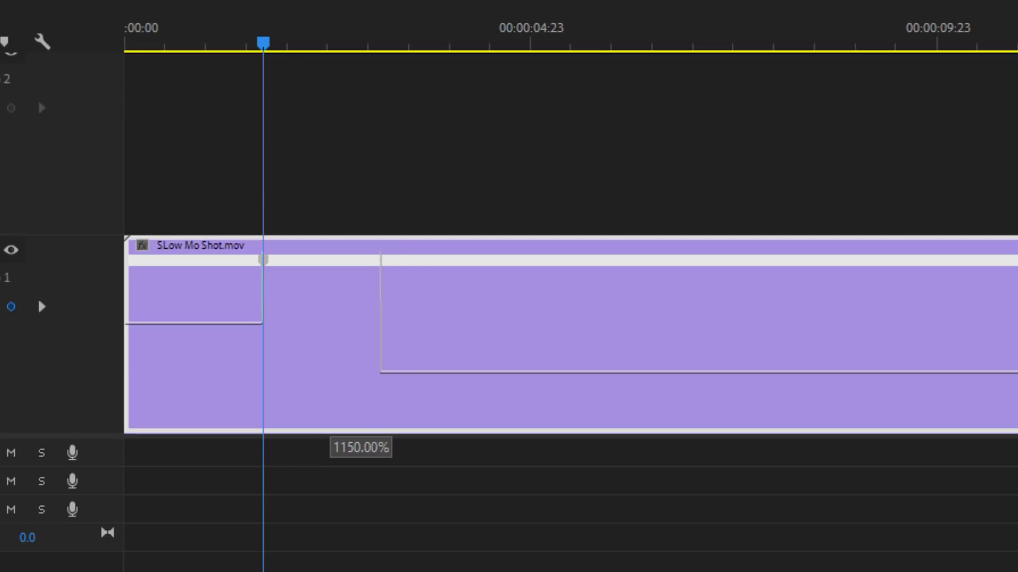
pyautogui.moveTo(402, 371); pyautogui.dragTo(403, 371)
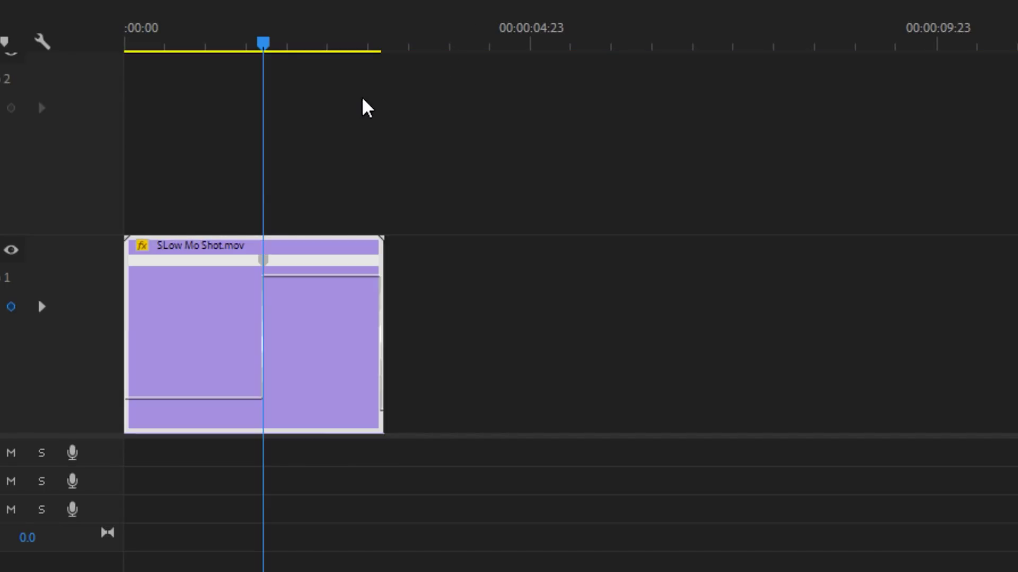
pyautogui.moveTo(265, 41); pyautogui.dragTo(303, 45)
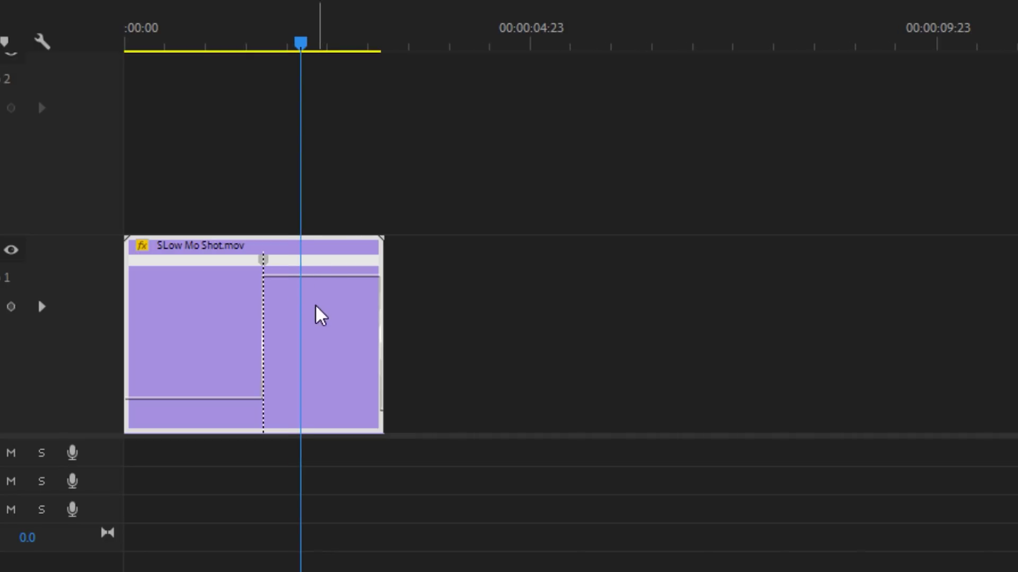
pyautogui.press('p')
pyautogui.click(300, 277)
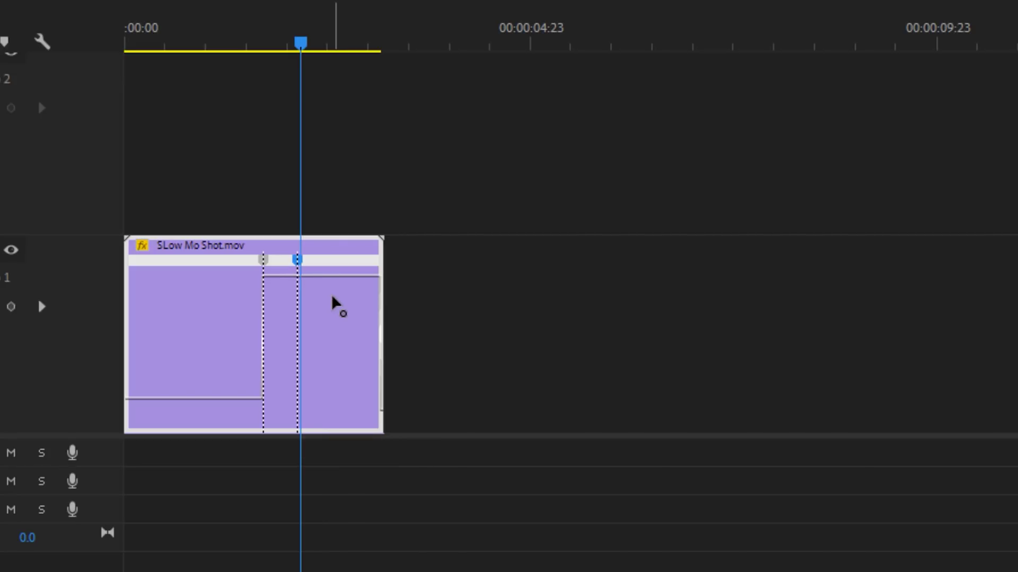
pyautogui.press('v')
# Step: Drag the speed after the second keyframe back down toward 100%, lengthening the clip
pyautogui.moveTo(338, 284); pyautogui.dragTo(339, 365)
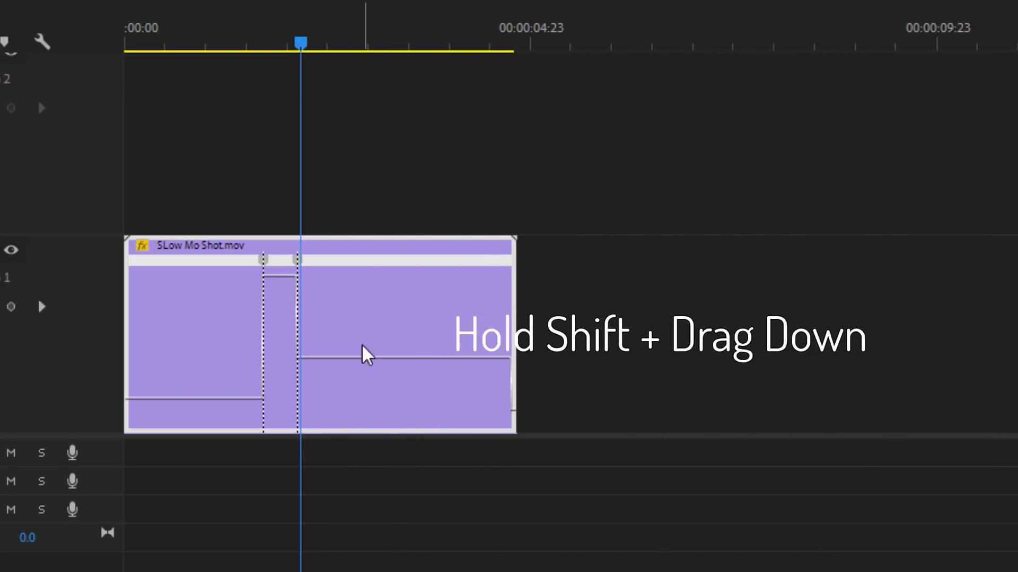
pyautogui.moveTo(364, 352); pyautogui.dragTo(382, 430)
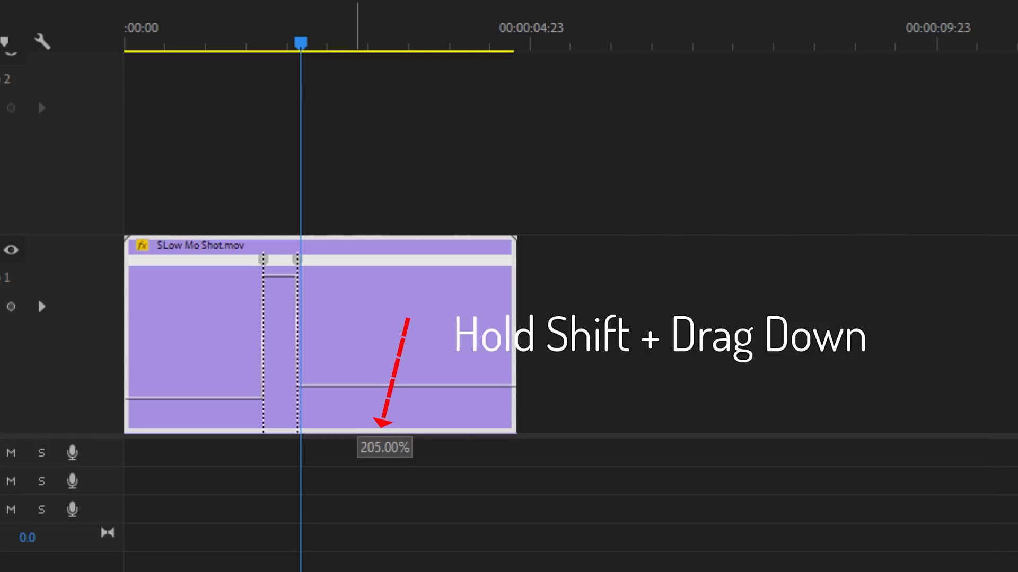
pyautogui.moveTo(370, 386); pyautogui.dragTo(422, 408)
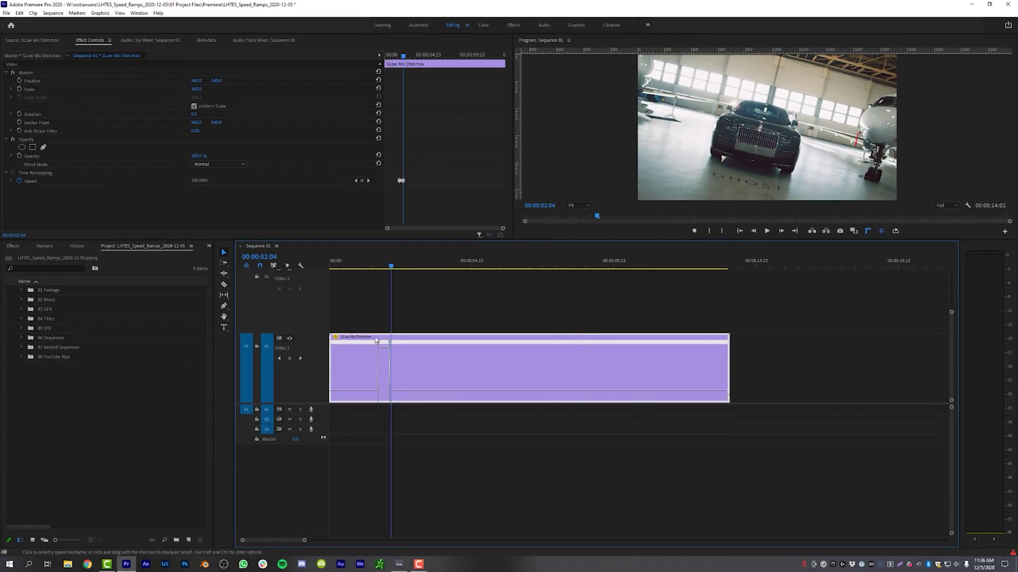
# Step: Split the speed keyframes into gradual ramp-in and ramp-out transitions, shortening the sequence to about 00:00:10:17
pyautogui.moveTo(380, 343); pyautogui.dragTo(387, 344)
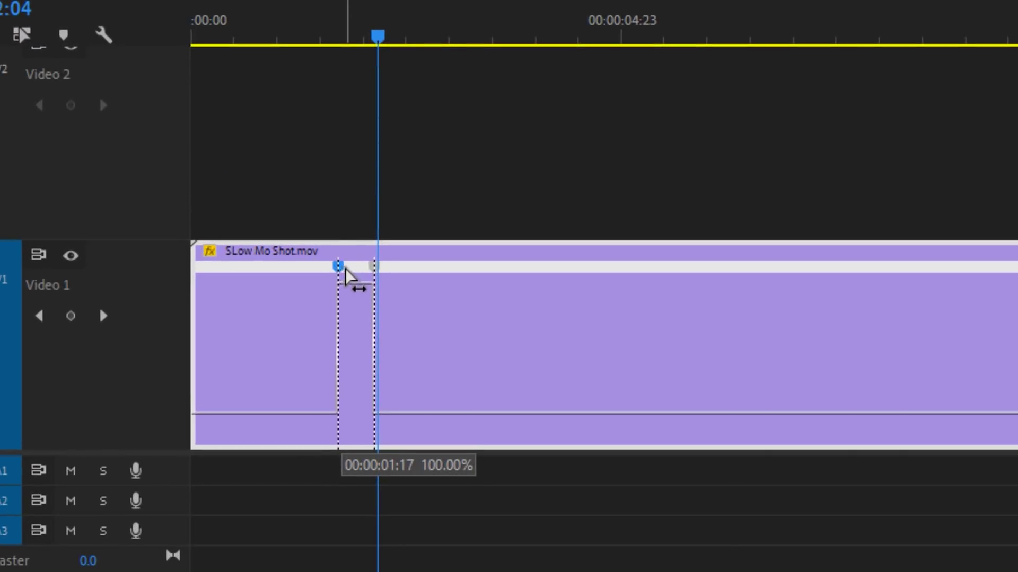
pyautogui.moveTo(366, 270); pyautogui.dragTo(437, 271)
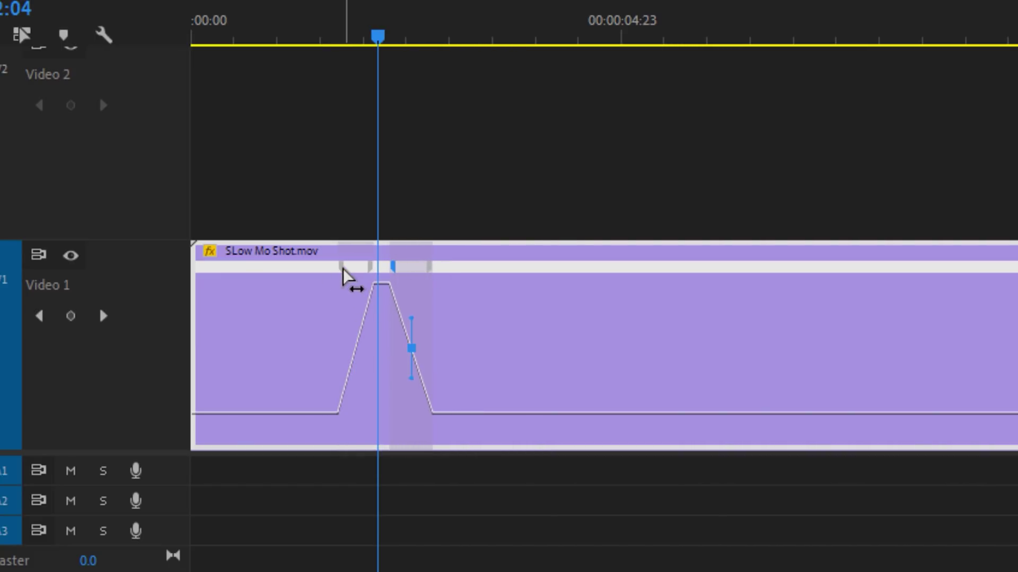
pyautogui.moveTo(345, 269); pyautogui.dragTo(349, 279)
pyautogui.moveTo(226, 380); pyautogui.dragTo(227, 380)
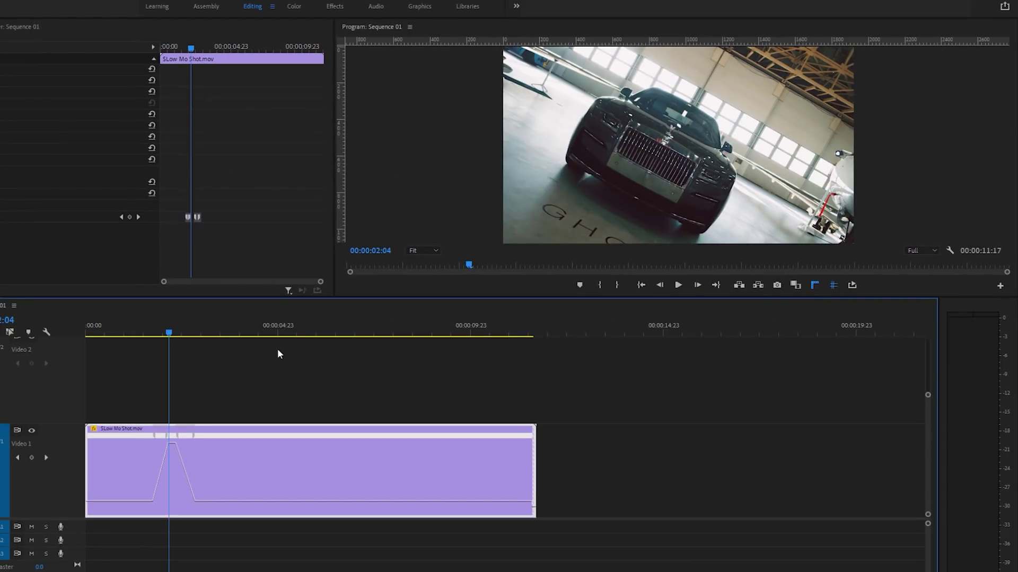
pyautogui.moveTo(161, 438)
pyautogui.mouseDown()
pyautogui.moveTo(144, 449)
pyautogui.moveTo(153, 456)
pyautogui.moveTo(171, 446)
pyautogui.mouseUp()
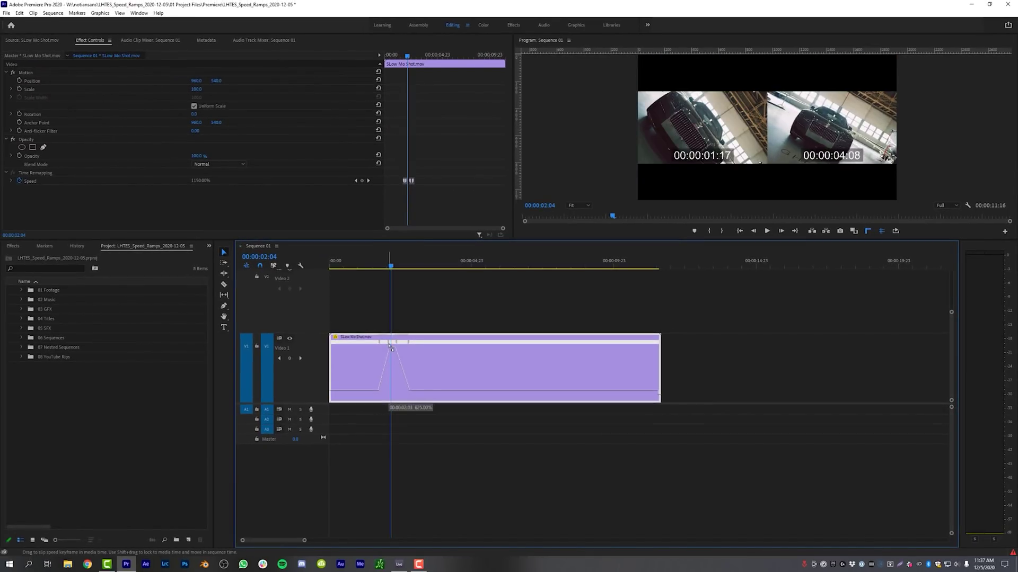
pyautogui.moveTo(391, 347); pyautogui.dragTo(415, 348)
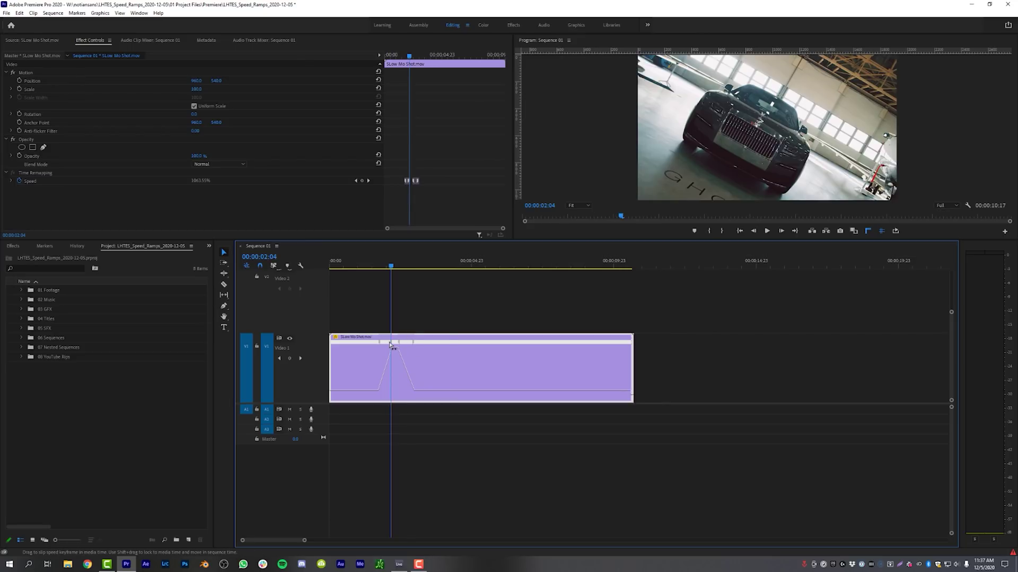
# Step: Curve the ramps into and out of the fast section with their Bezier handles
pyautogui.click(379, 342)
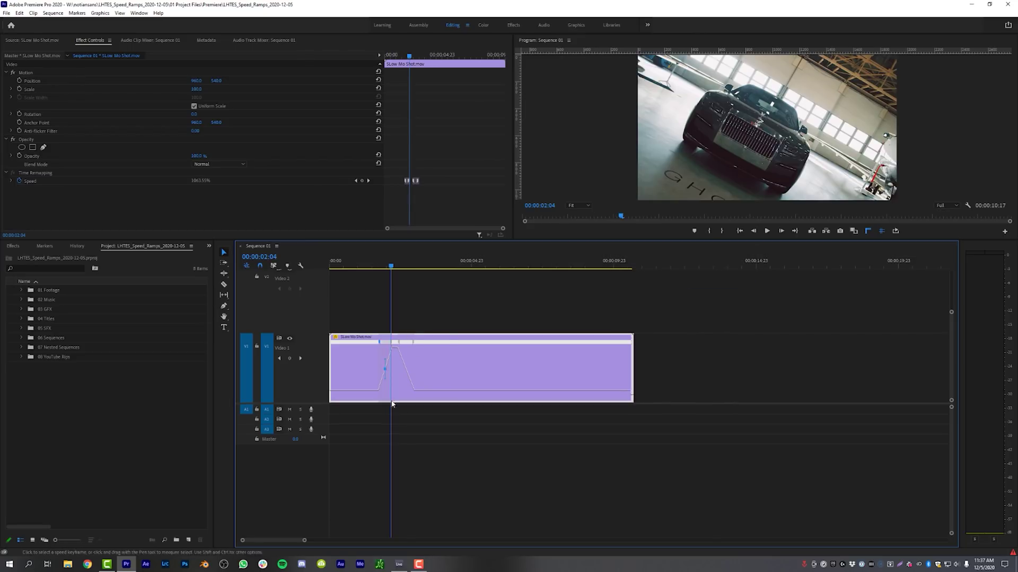
pyautogui.moveTo(304, 541); pyautogui.dragTo(276, 542)
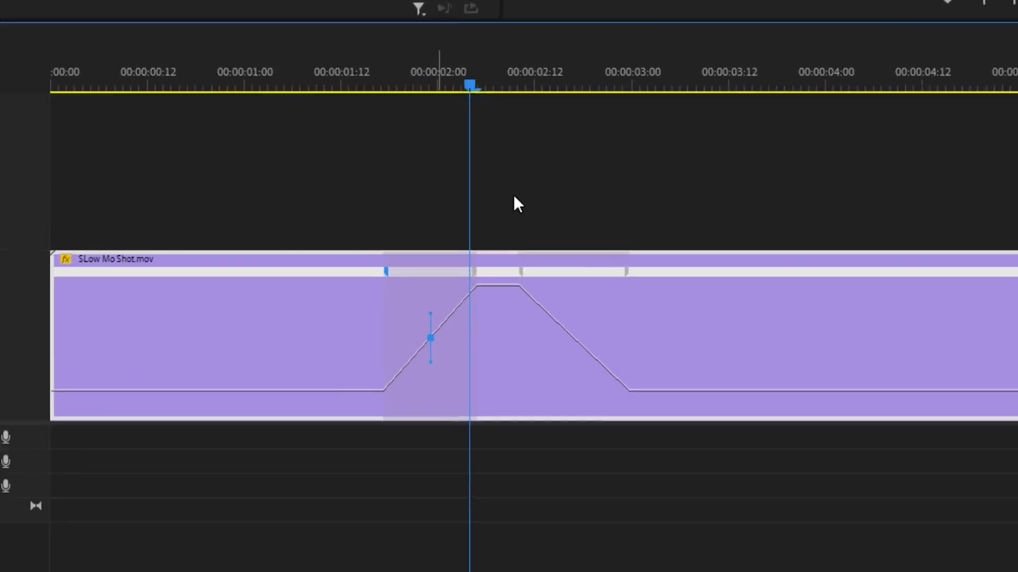
pyautogui.moveTo(406, 291); pyautogui.dragTo(527, 317)
pyautogui.click(521, 240)
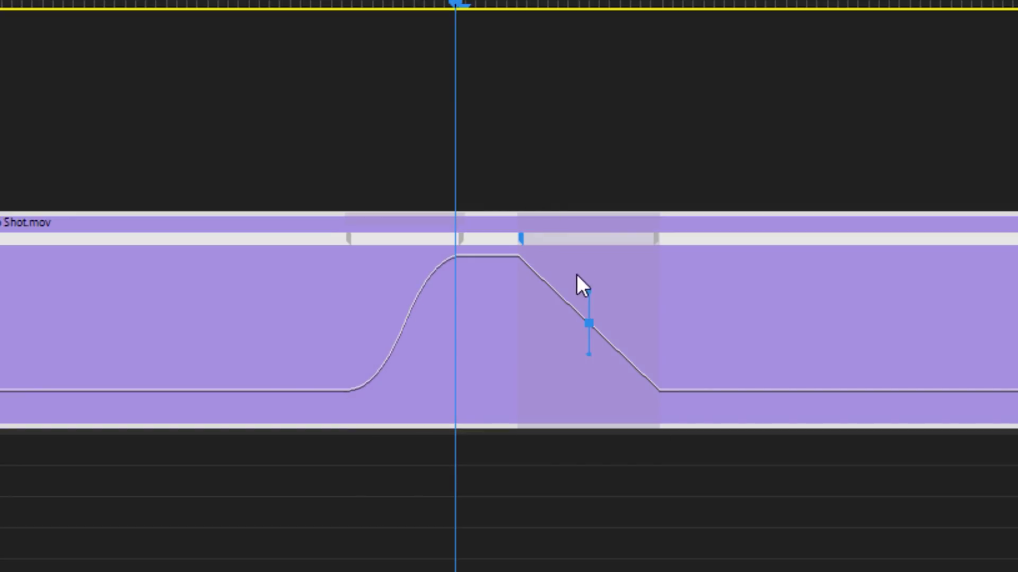
pyautogui.moveTo(589, 292); pyautogui.dragTo(513, 318)
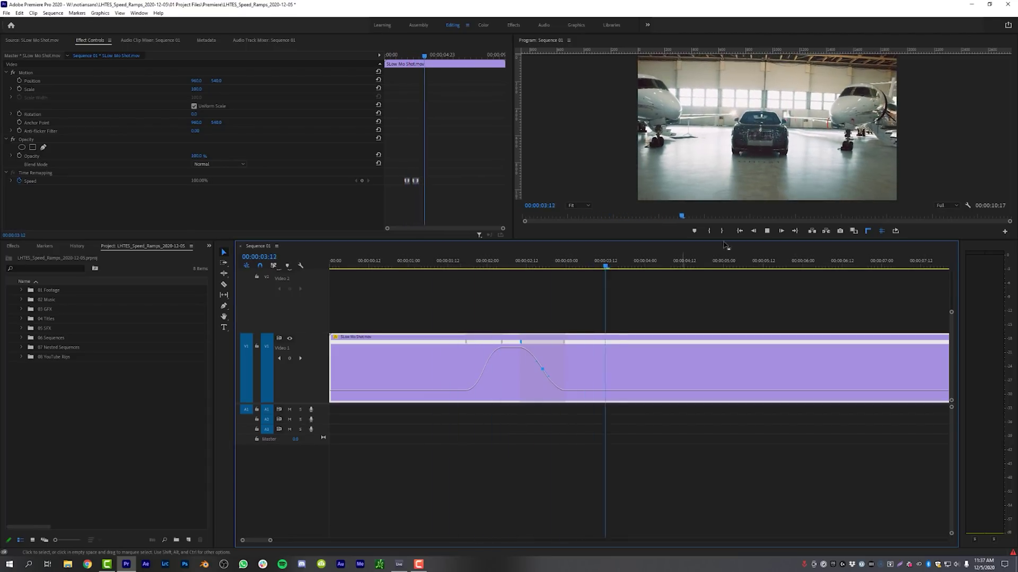
pyautogui.press('space')
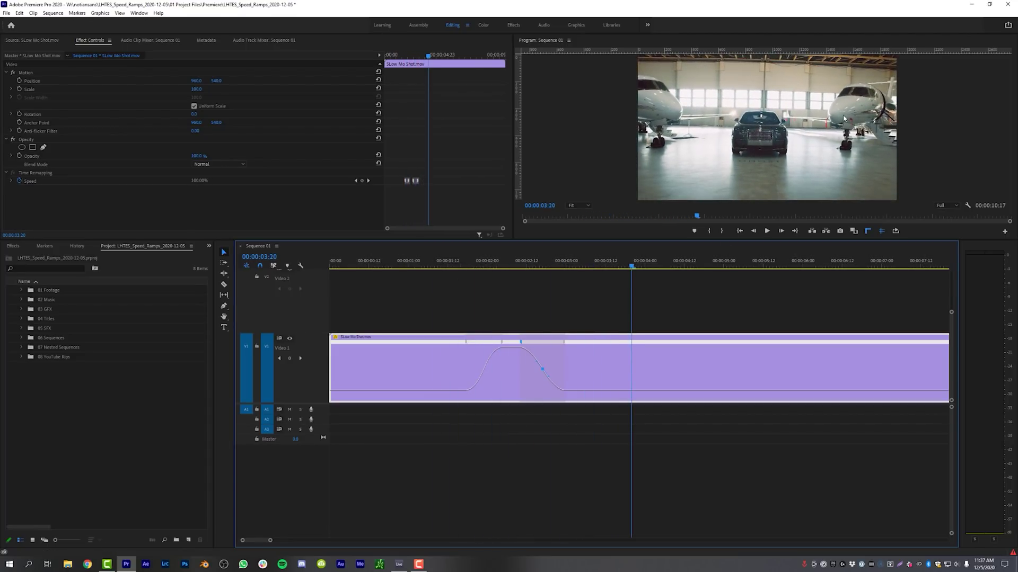
# Step: Raise the fast section's speed and preview the ramp from just before it
pyautogui.click(519, 340)
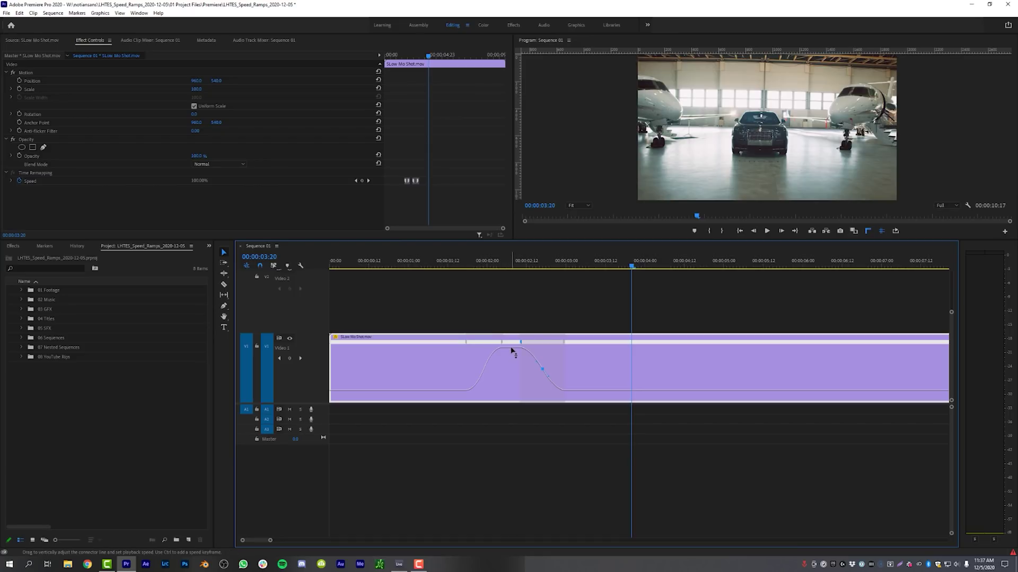
pyautogui.moveTo(511, 350); pyautogui.dragTo(512, 342)
pyautogui.moveTo(512, 342); pyautogui.dragTo(524, 334)
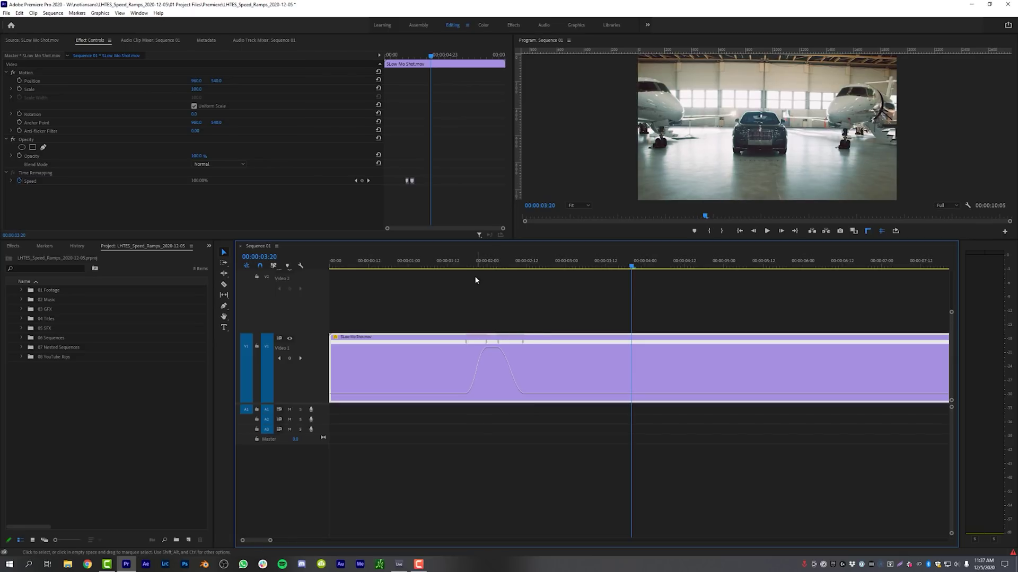
pyautogui.click(448, 267)
pyautogui.press('space')
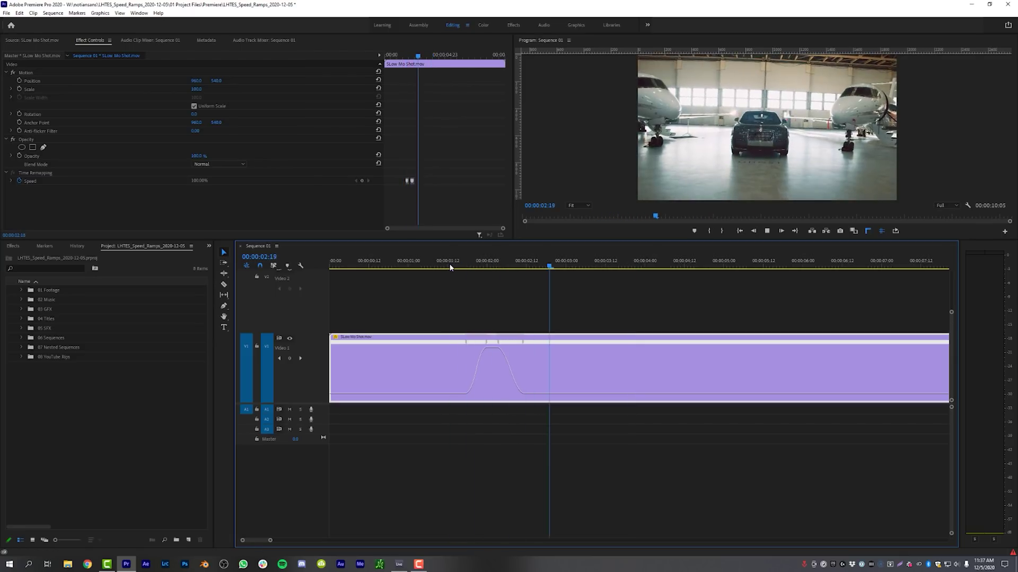
pyautogui.press('space')
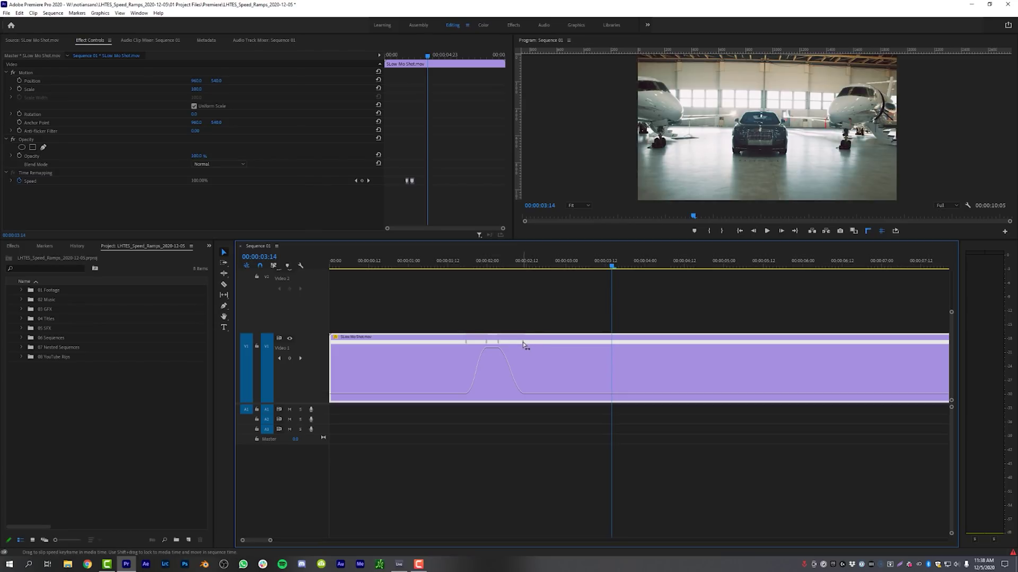
# Step: Narrow the ramp out of the fast section and start the fast section at 00:00:01:23
pyautogui.click(523, 343)
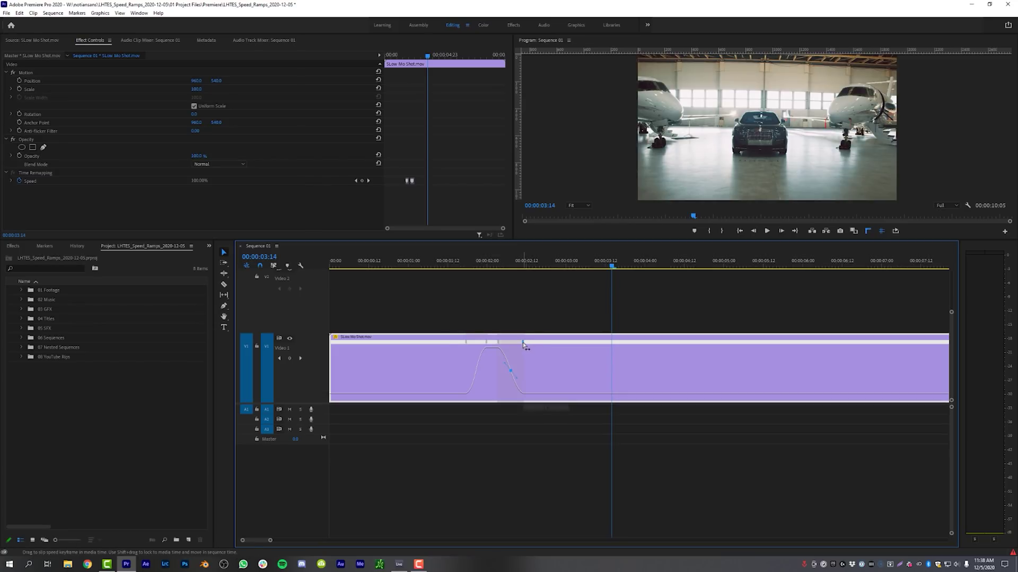
pyautogui.moveTo(523, 342); pyautogui.dragTo(518, 347)
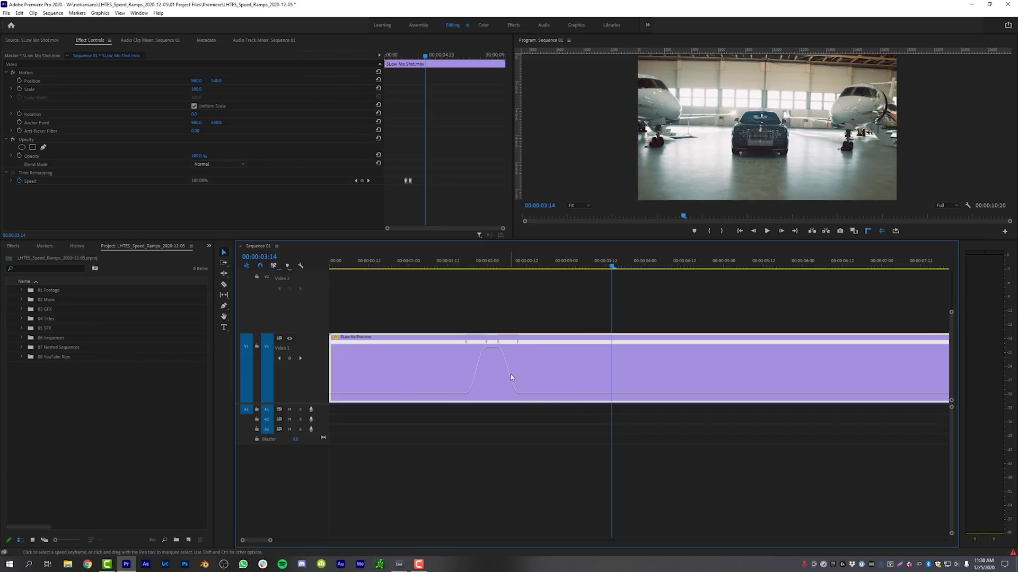
pyautogui.moveTo(467, 343); pyautogui.dragTo(491, 348)
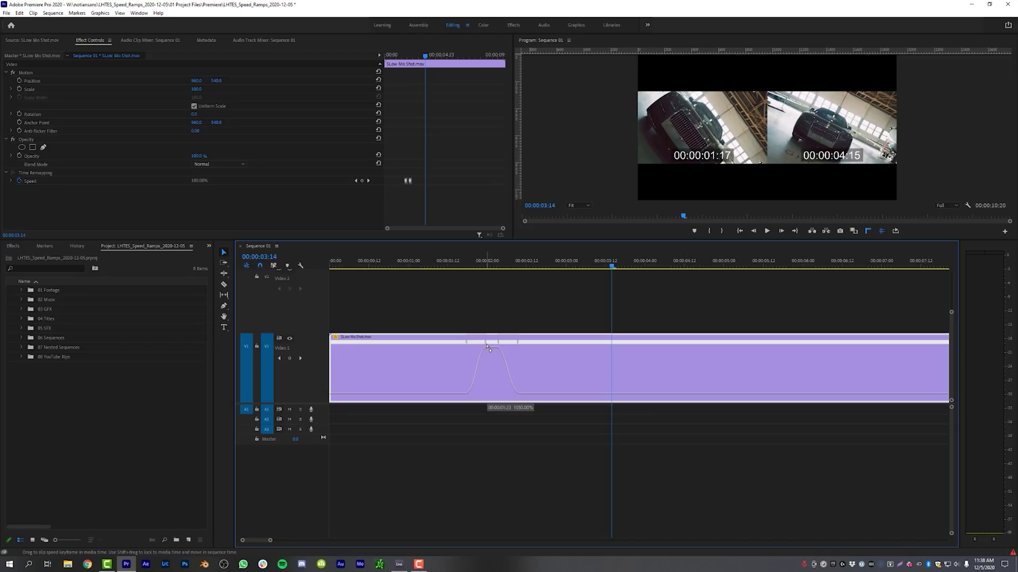
pyautogui.moveTo(487, 347); pyautogui.dragTo(487, 348)
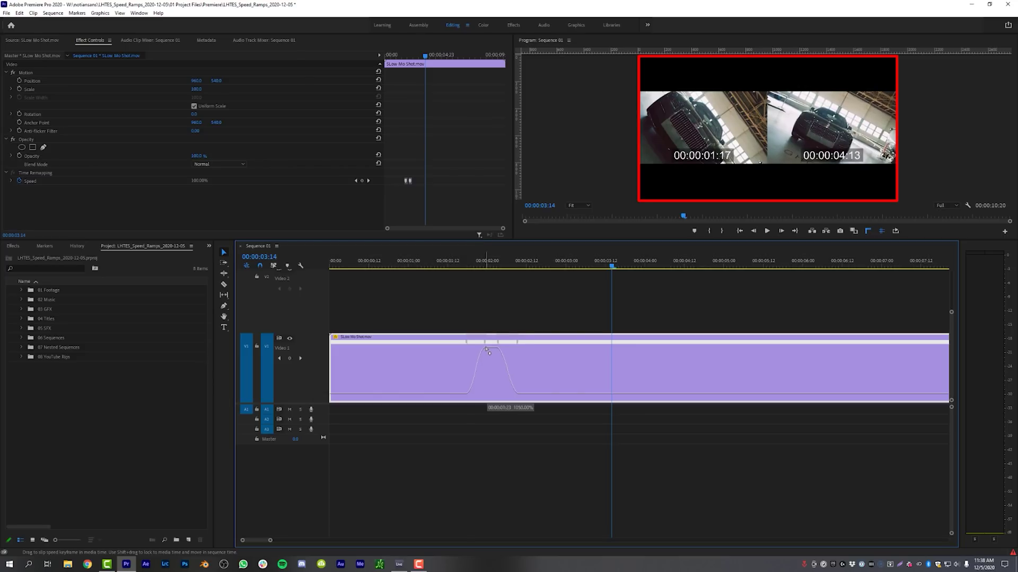
pyautogui.moveTo(487, 348); pyautogui.dragTo(487, 350)
# Step: Preview the adjusted speed ramp from just before it
pyautogui.click(448, 265)
pyautogui.press('space')
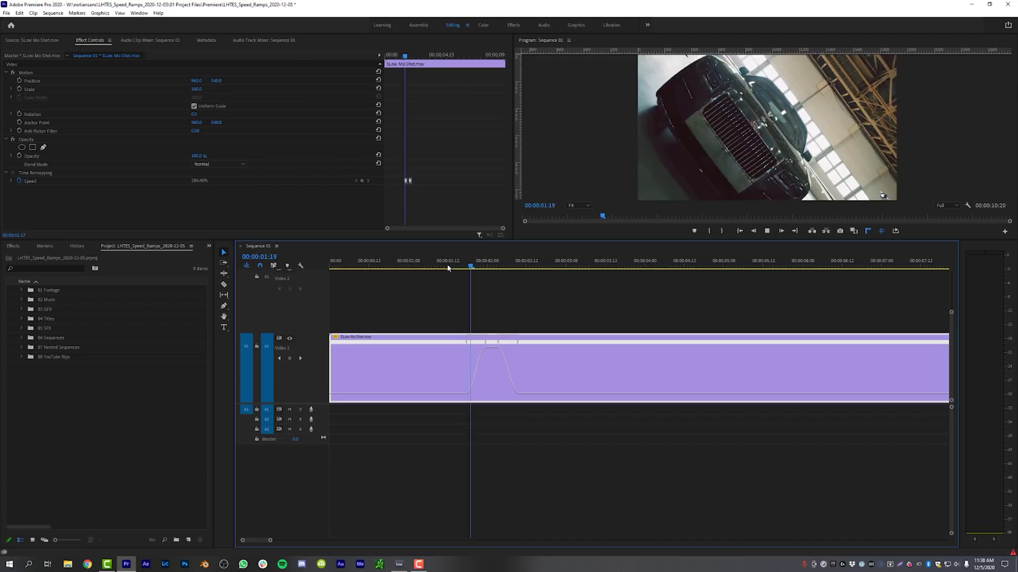
pyautogui.click(450, 269)
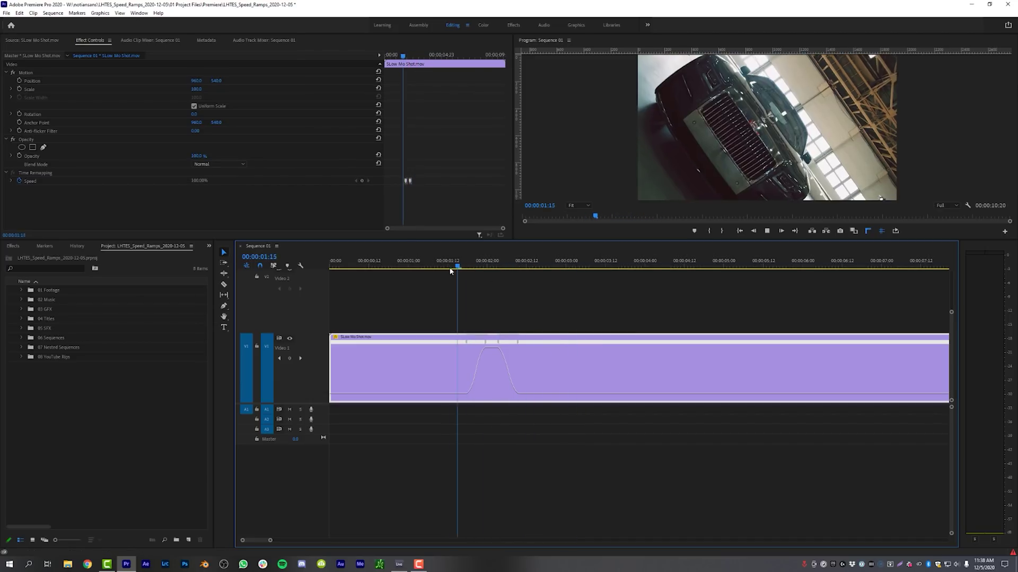
pyautogui.click(468, 269)
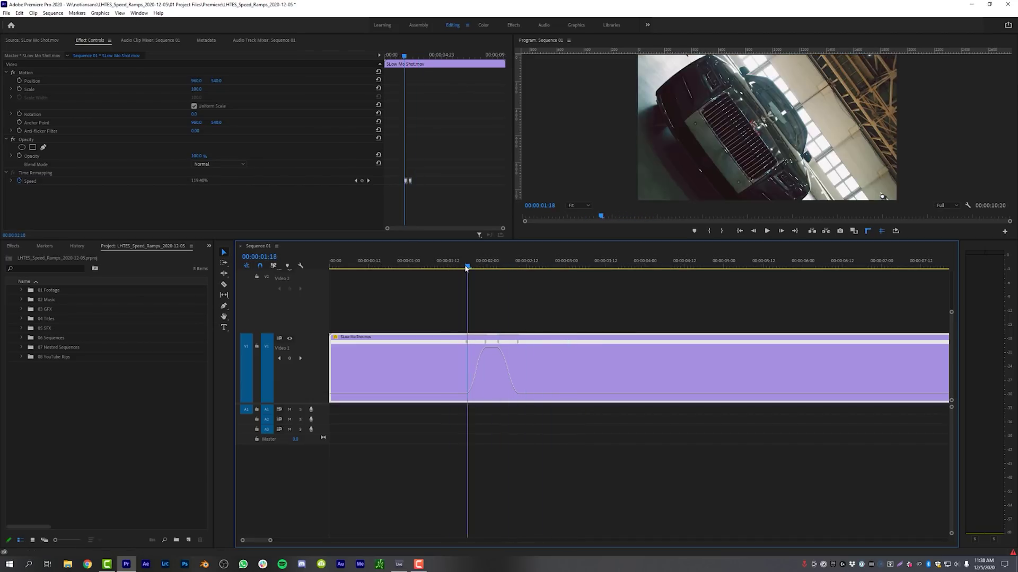
# Step: Select both speed-ramp keyframes and drag the whole ramp slightly earlier in the clip
pyautogui.press('space')
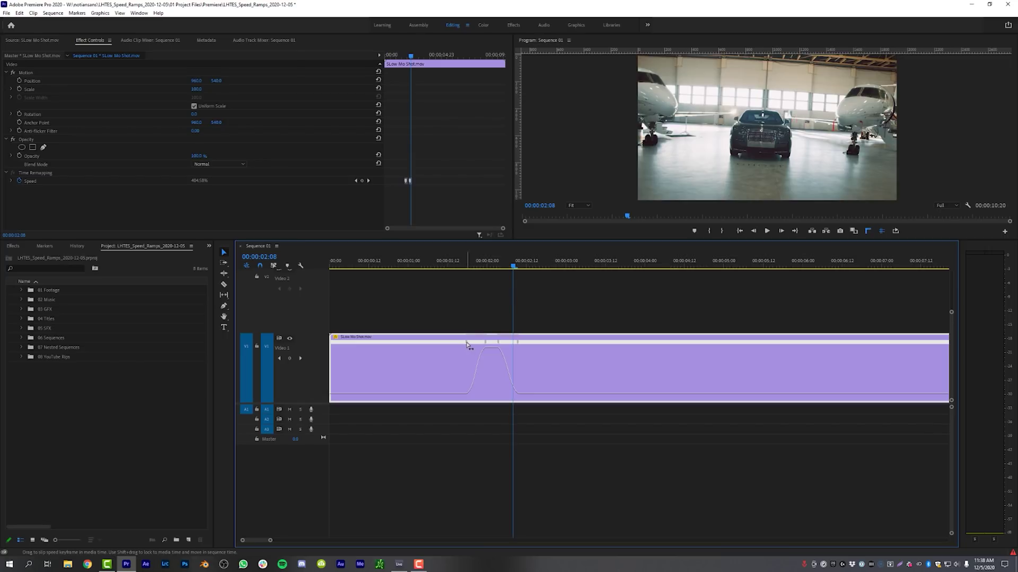
pyautogui.click(467, 344)
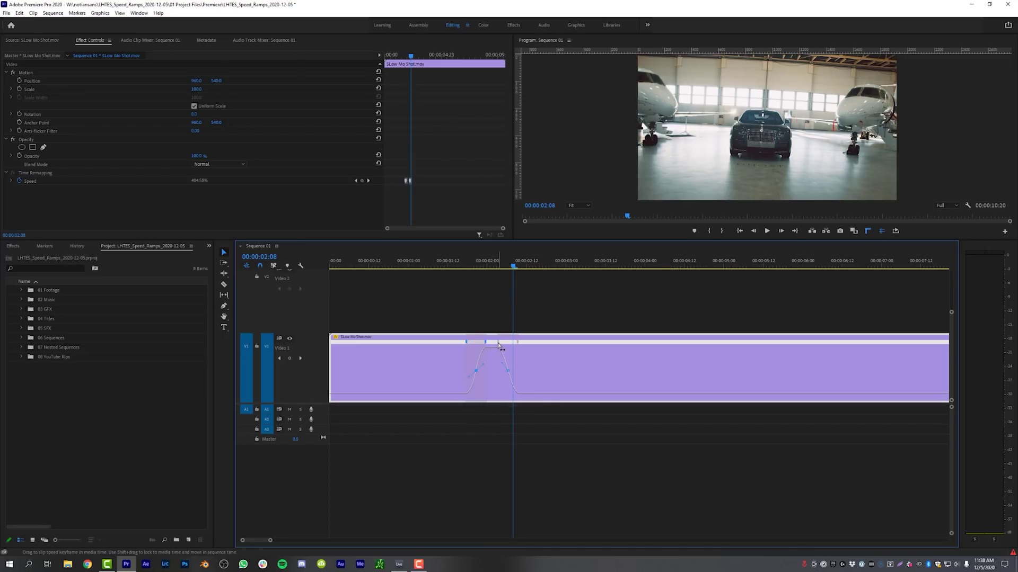
pyautogui.keyDown('shift'); pyautogui.click(487, 343); pyautogui.keyUp('shift')
pyautogui.moveTo(467, 346); pyautogui.dragTo(455, 347)
# Step: Play back the moved speed ramp from just before it
pyautogui.press('space')
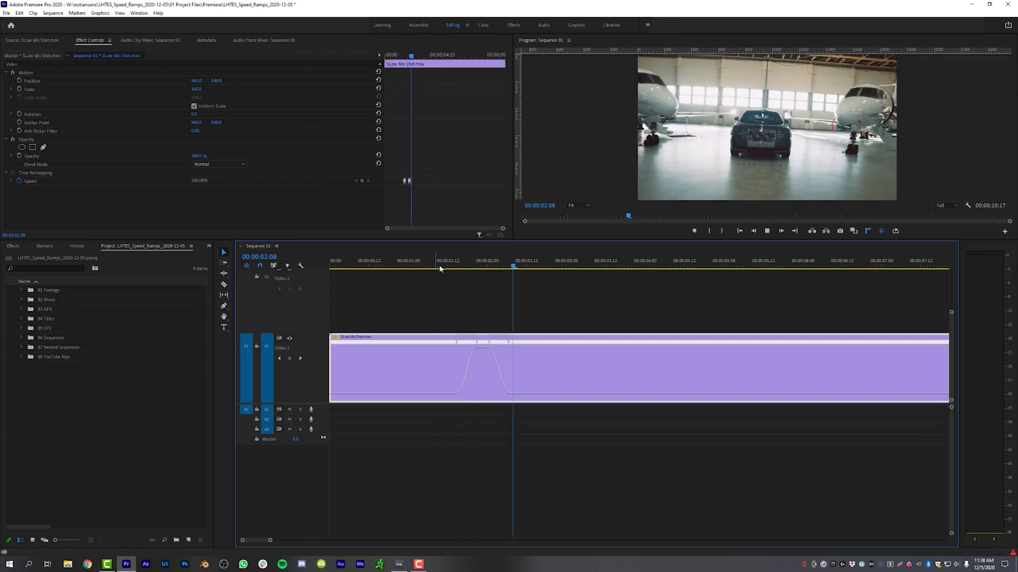
pyautogui.click(430, 261)
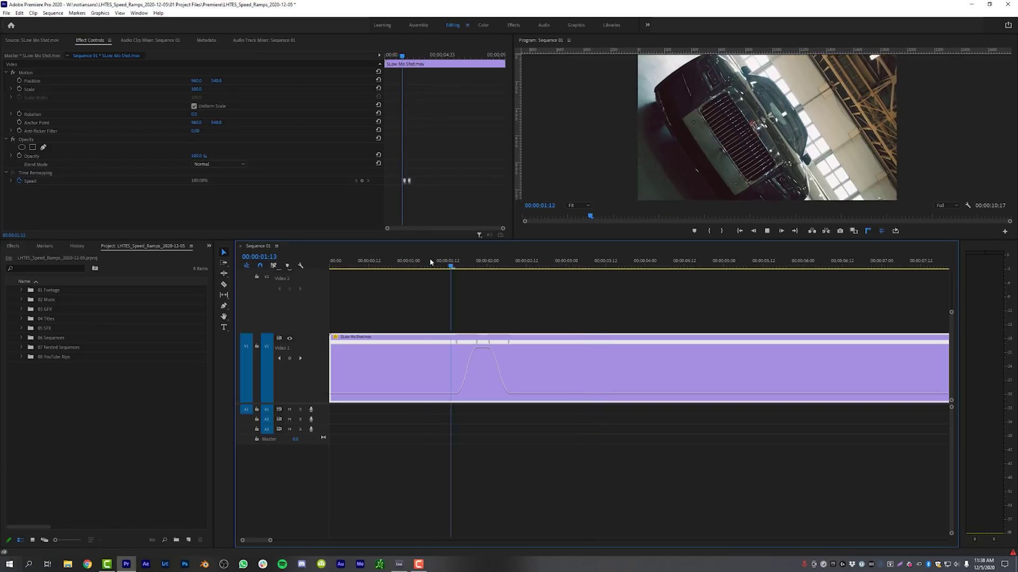
pyautogui.press('space')
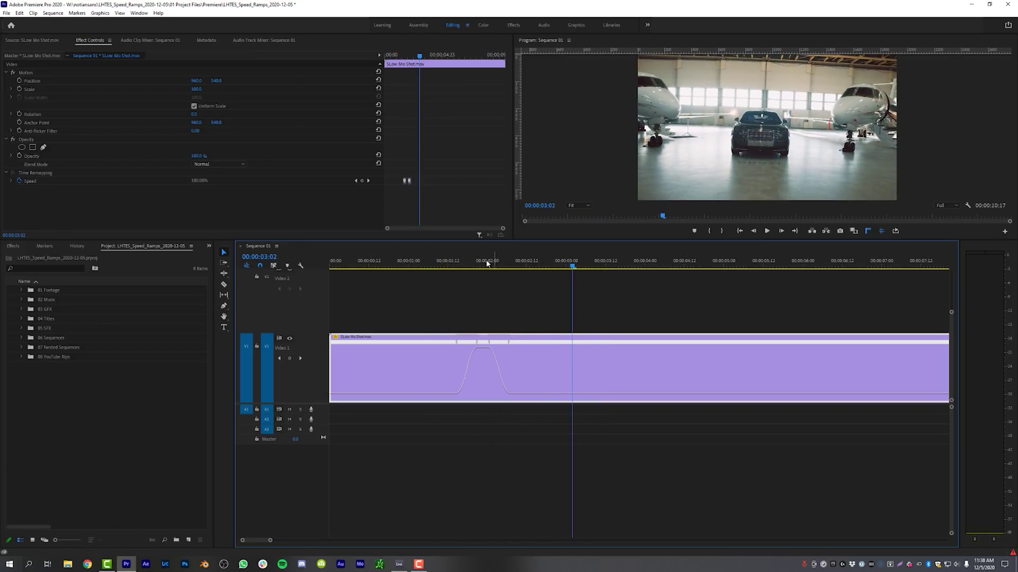
pyautogui.click(447, 264)
pyautogui.press('space')
pyautogui.press('space')
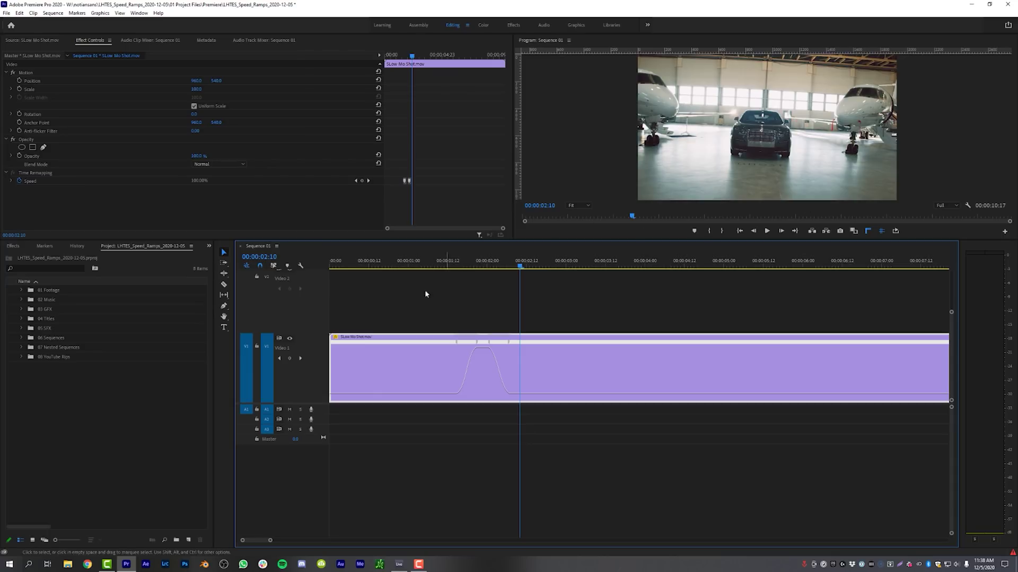
pyautogui.scroll(-3, 284, 351)
# Step: Place the Adjustment Layer from the 03 GFX bin on Video 2, apply Transform, and lengthen it
pyautogui.click(21, 309)
pyautogui.moveTo(59, 321); pyautogui.dragTo(371, 365)
pyautogui.click(15, 246)
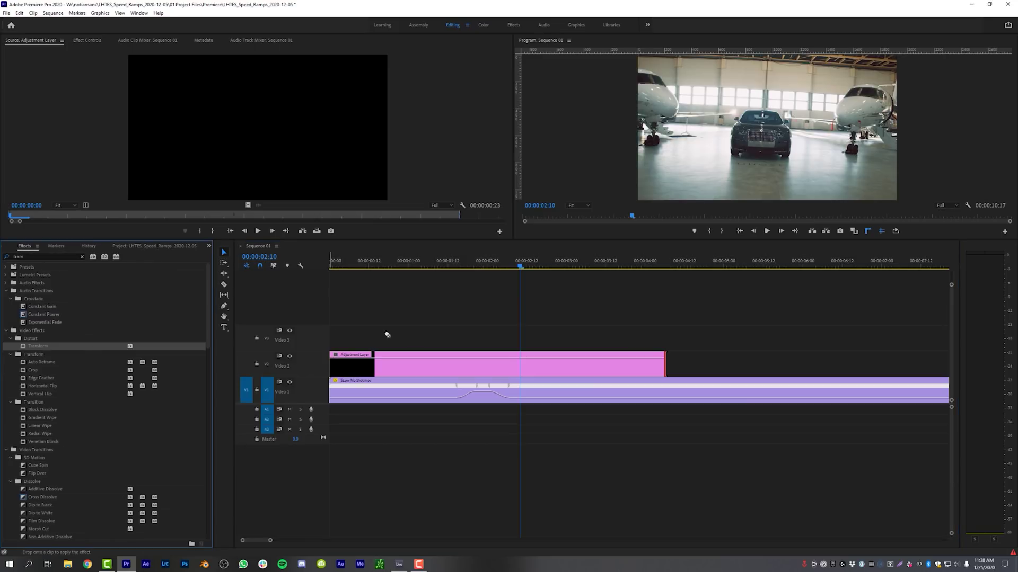
pyautogui.moveTo(387, 335); pyautogui.dragTo(452, 368)
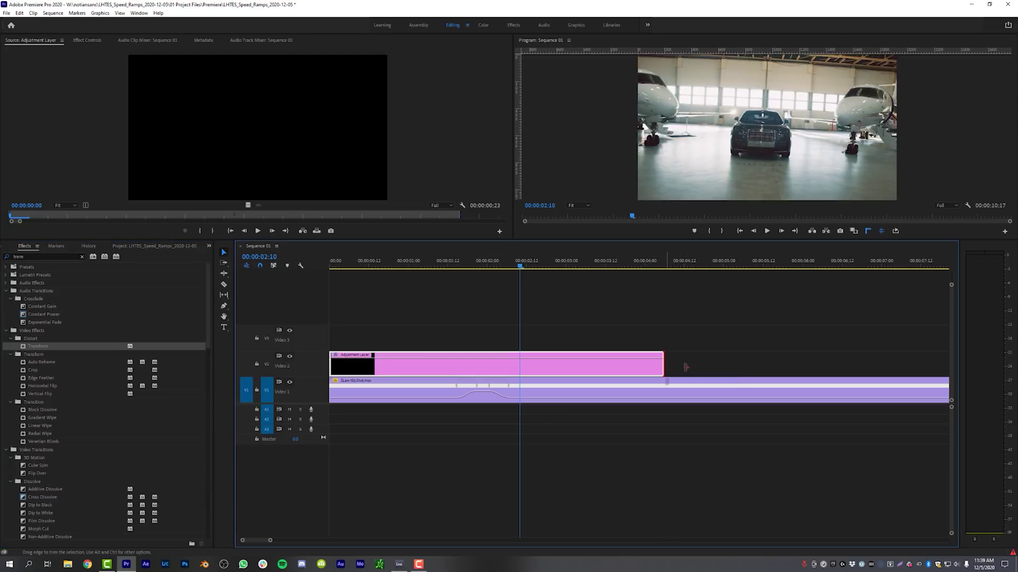
pyautogui.moveTo(665, 365); pyautogui.dragTo(696, 365)
pyautogui.press('Home')
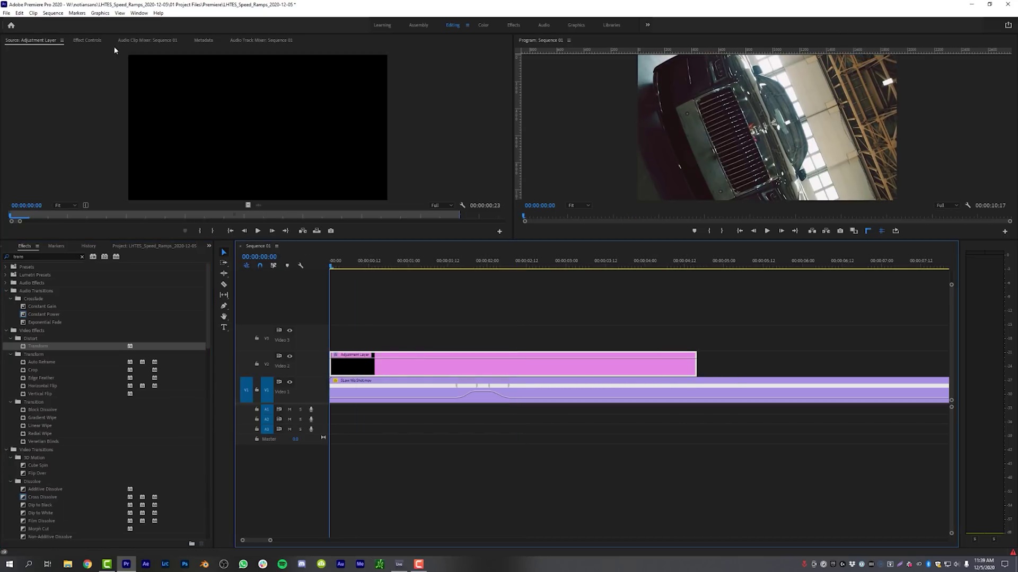
# Step: At the sequence start, keyframe Transform Scale at 110 and Rotation at 3°
pyautogui.click(87, 41)
pyautogui.scroll(-3, 91, 181)
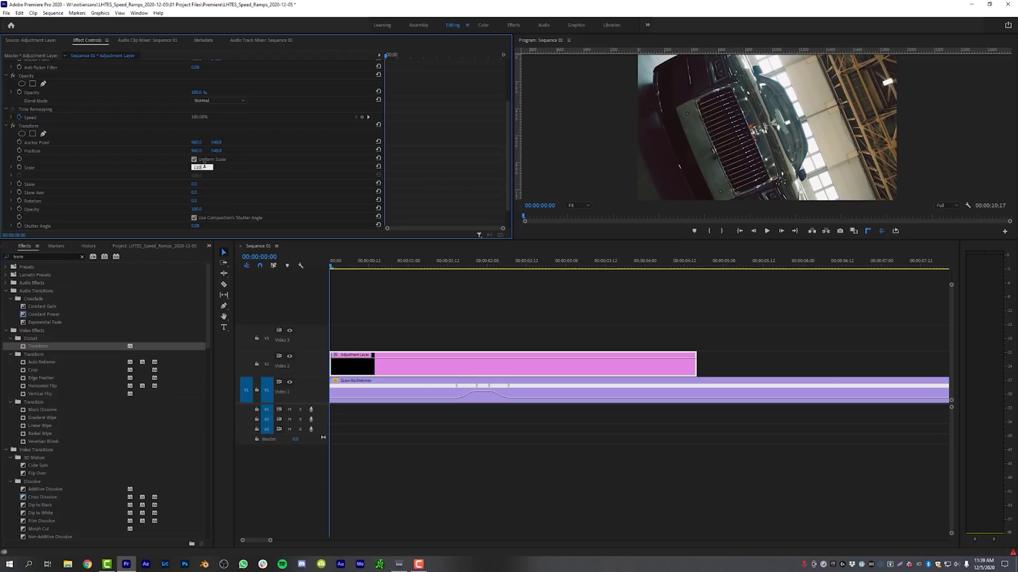
pyautogui.press('Return')
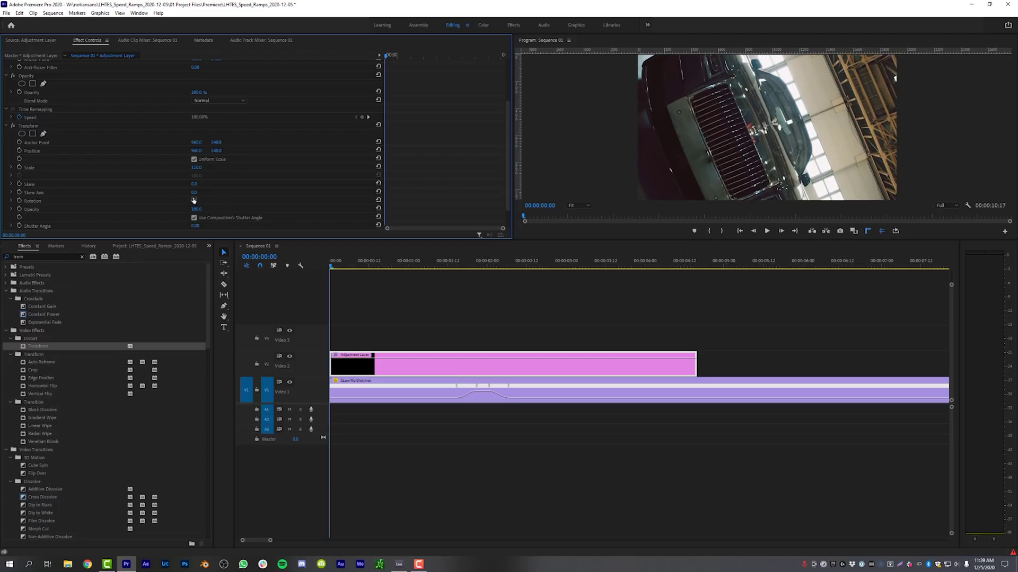
pyautogui.write('3')
pyautogui.press('Return')
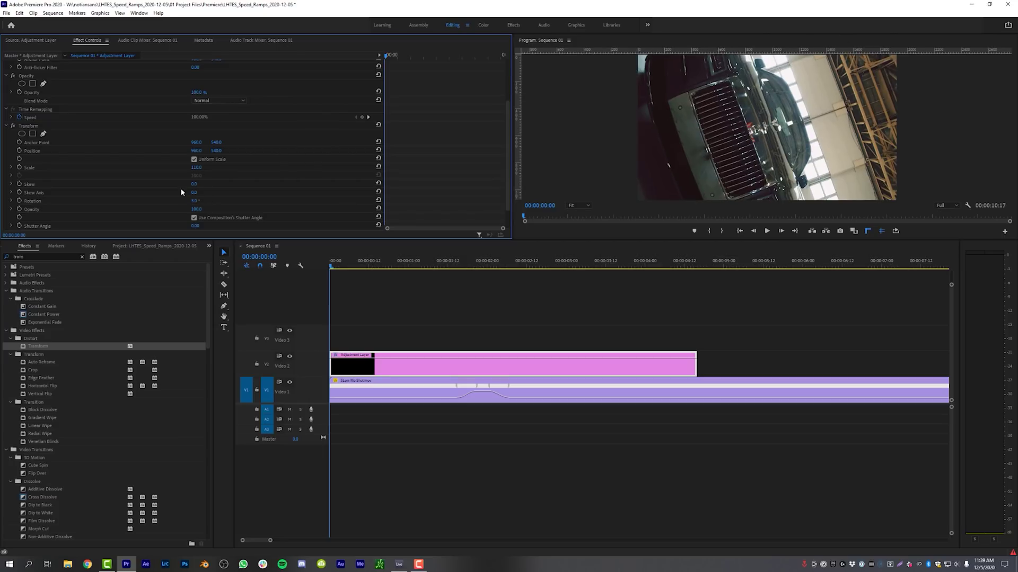
pyautogui.click(19, 200)
pyautogui.click(19, 167)
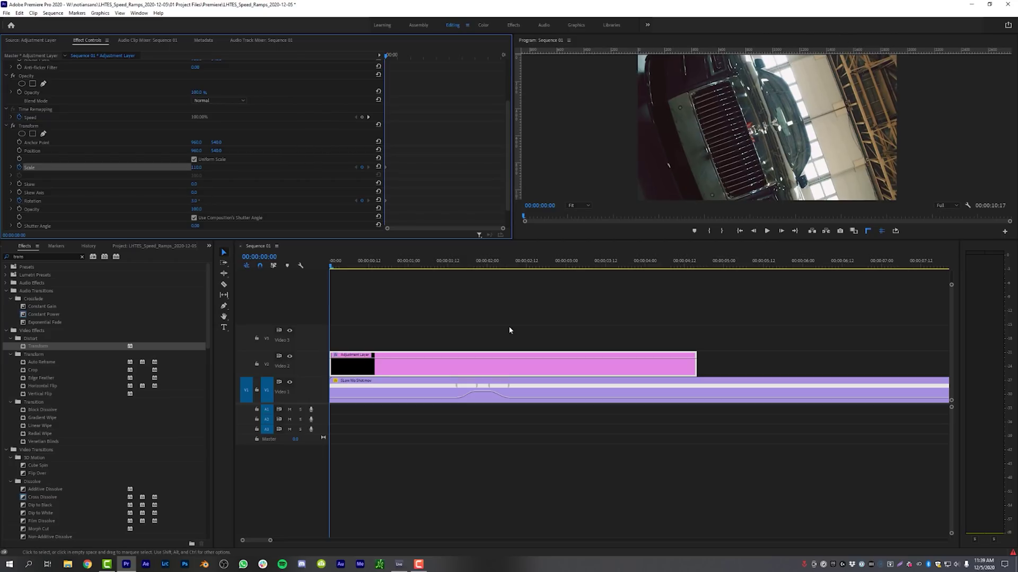
# Step: Later in the sequence, keyframe Rotation back to 0° and Scale to 100, then preview
pyautogui.moveTo(445, 266); pyautogui.dragTo(628, 282)
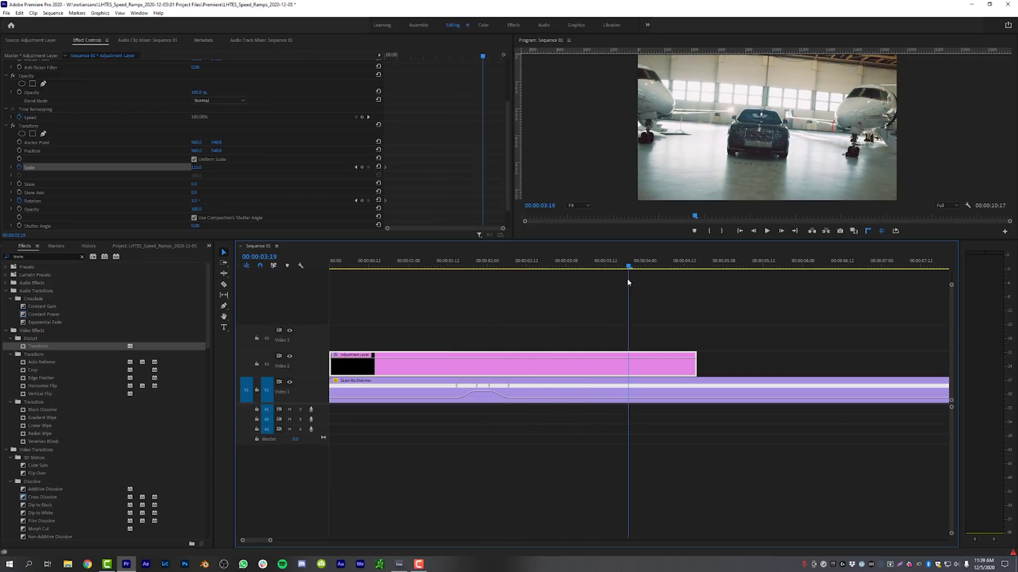
pyautogui.click(194, 201)
pyautogui.write('0')
pyautogui.press('Return')
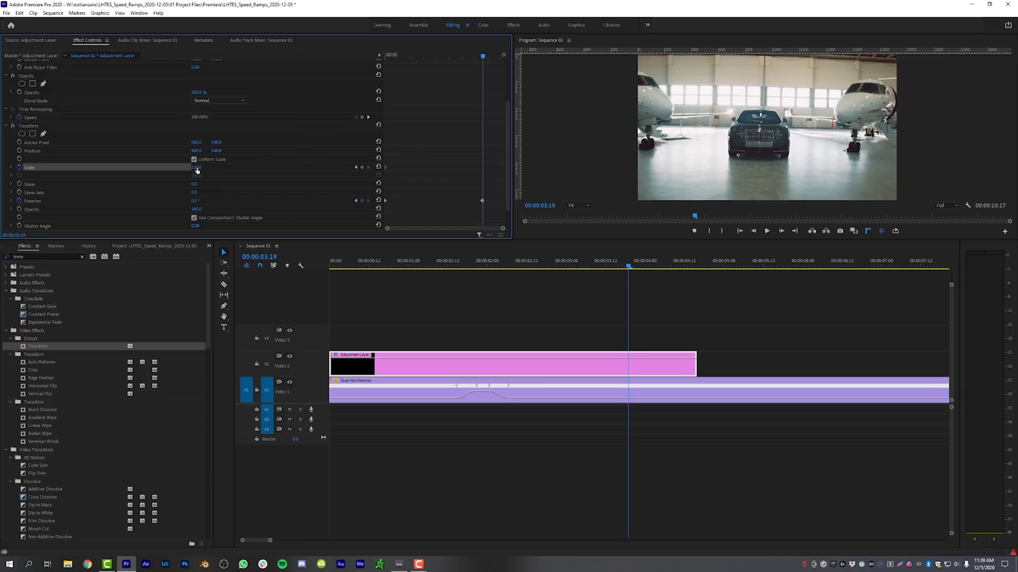
pyautogui.press('Return')
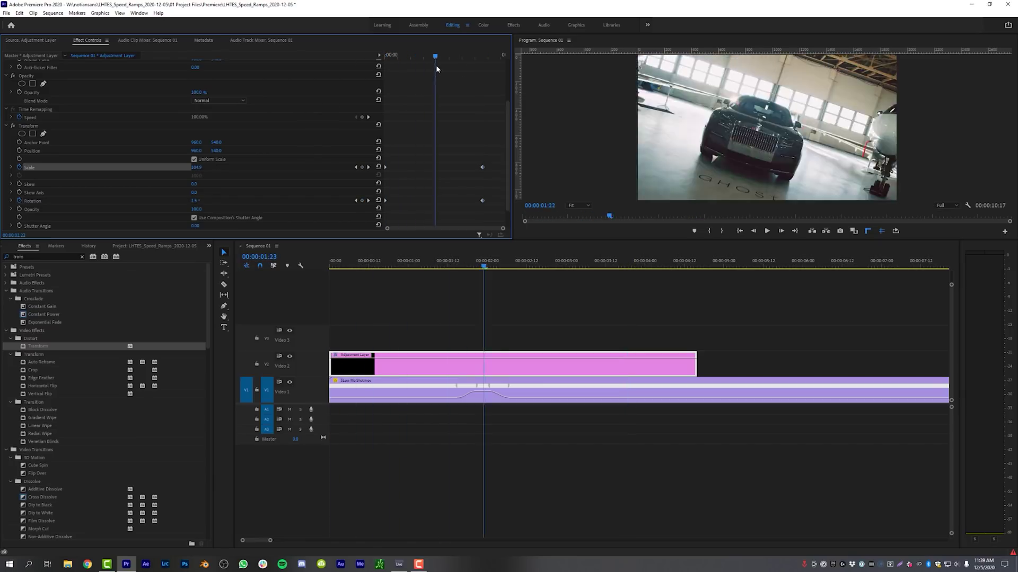
pyautogui.press('space')
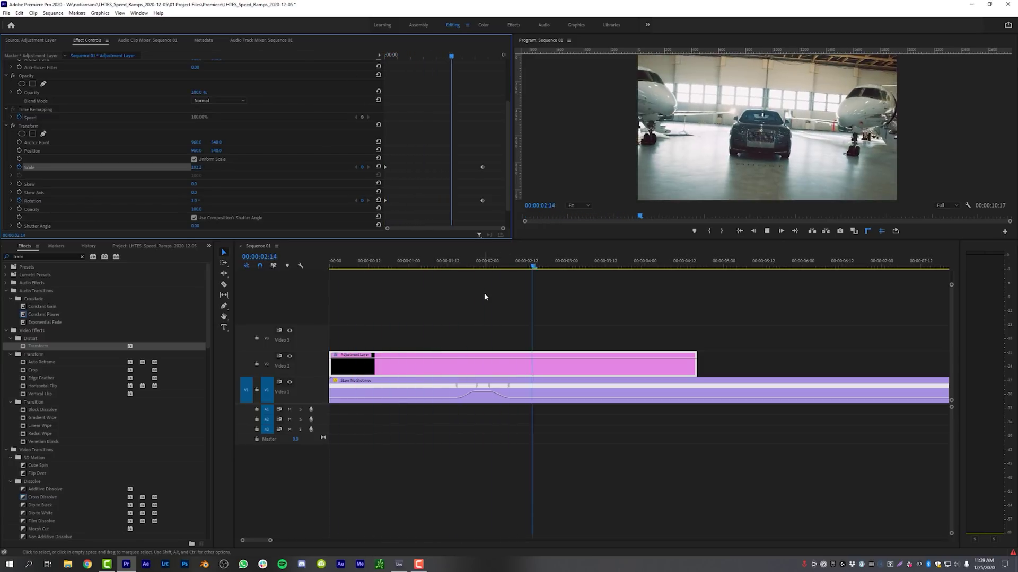
pyautogui.press('Home')
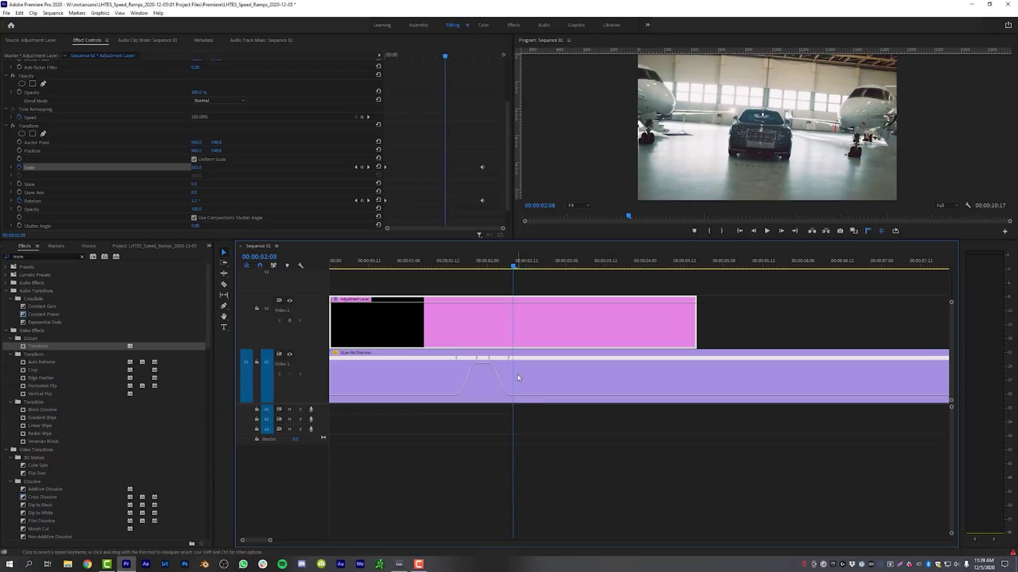
pyautogui.scroll(-3, 294, 367)
pyautogui.scroll(5, 297, 396)
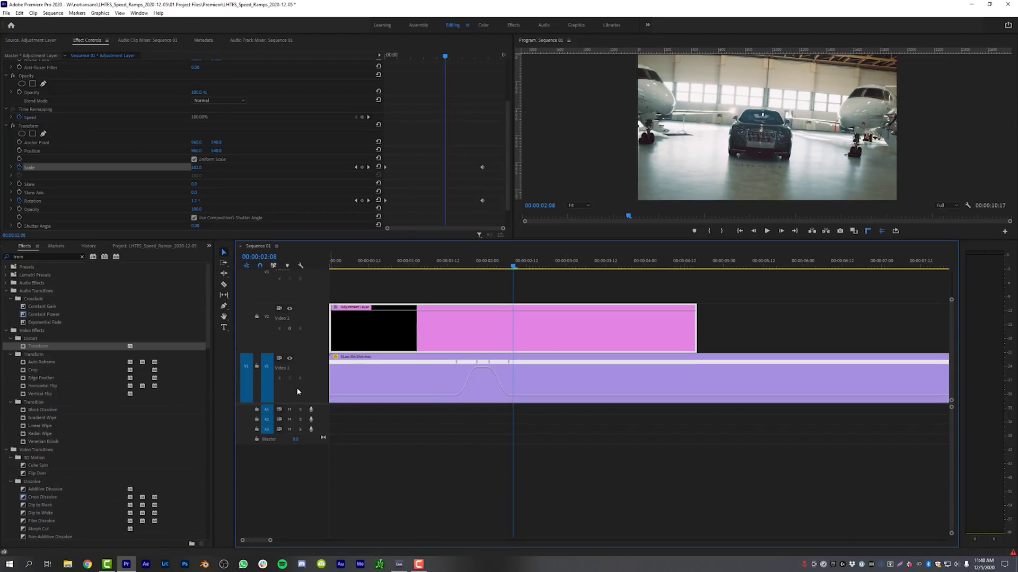
pyautogui.scroll(-2, 300, 379)
pyautogui.scroll(3, 299, 373)
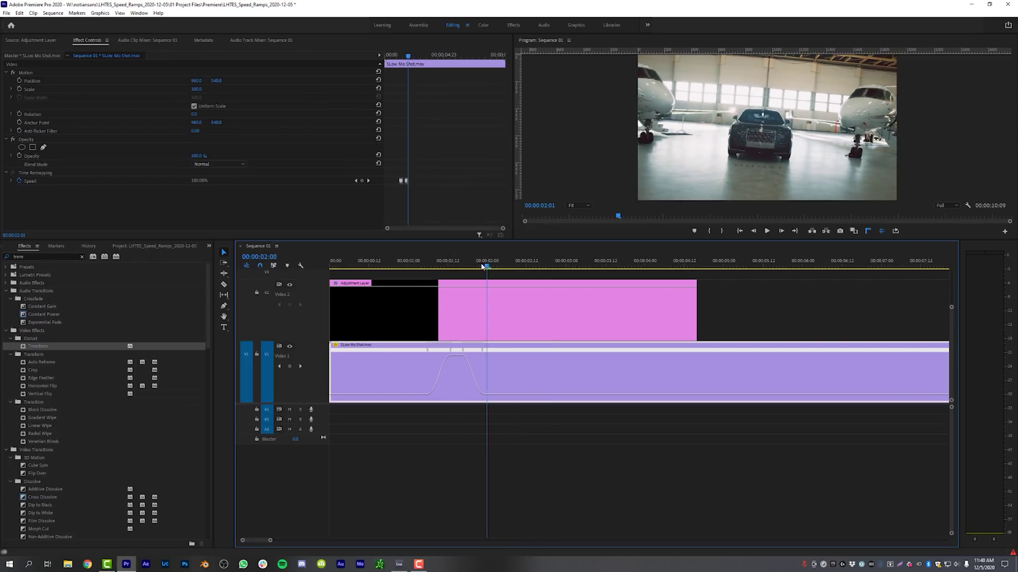
pyautogui.moveTo(482, 266); pyautogui.dragTo(403, 266)
pyautogui.press('space')
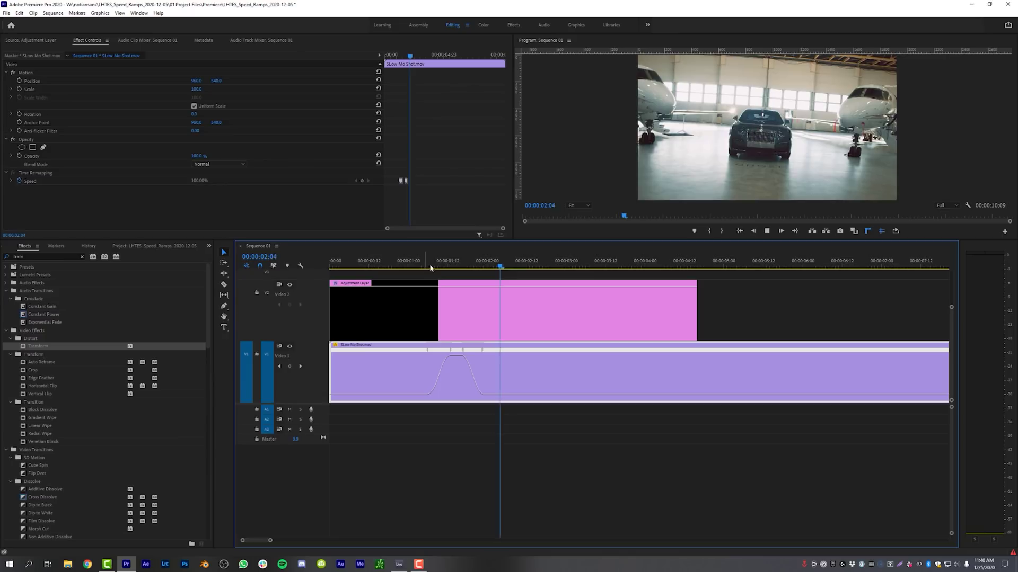
pyautogui.press('space')
pyautogui.moveTo(466, 269)
pyautogui.mouseDown()
pyautogui.moveTo(421, 267)
pyautogui.moveTo(495, 273)
pyautogui.moveTo(428, 268)
pyautogui.moveTo(455, 272)
pyautogui.mouseUp()
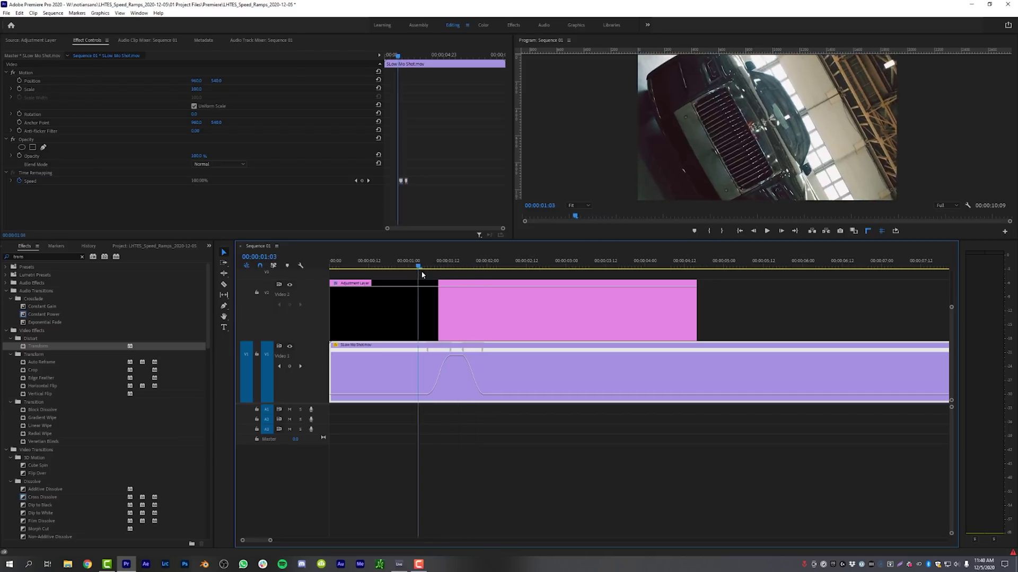
pyautogui.click(481, 313)
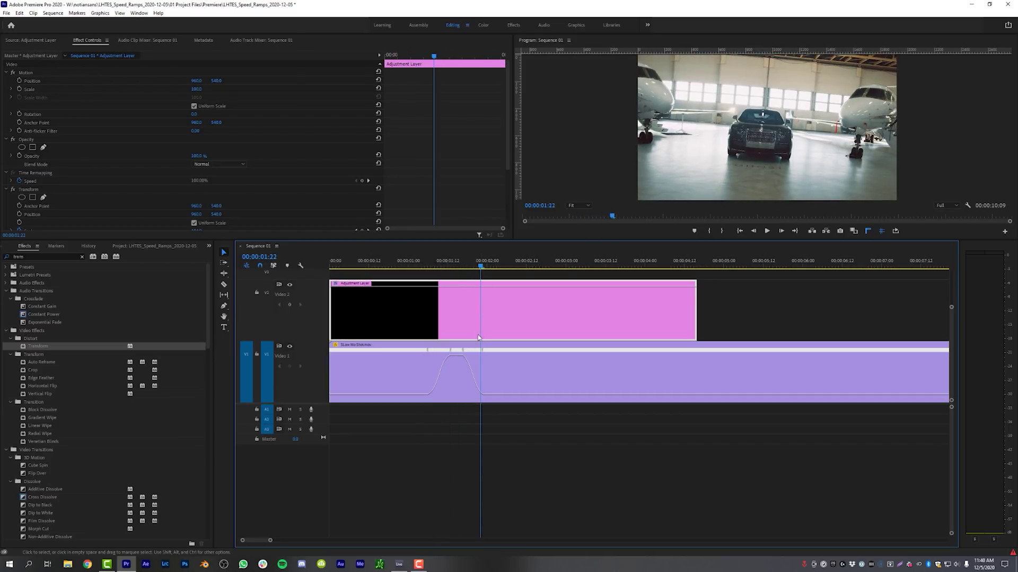